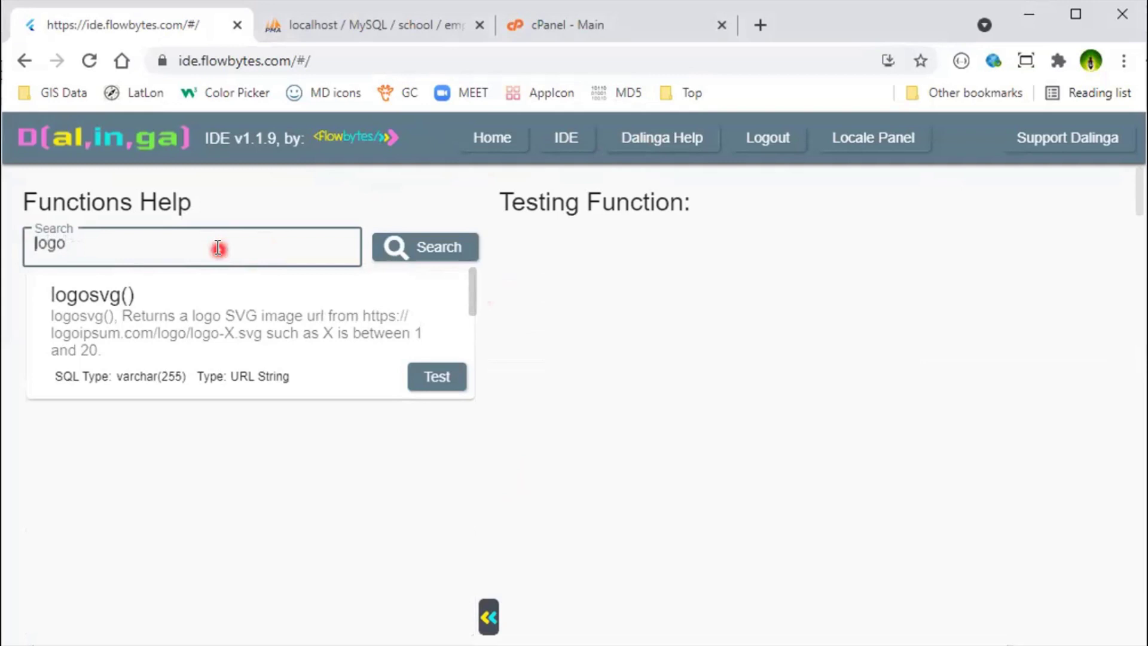
Step: Search Functions Help for 'image' to find logosvg() and image(), then log out
click(97, 241)
key(BackSpace)
key(BackSpace)
key(BackSpace)
key(BackSpace)
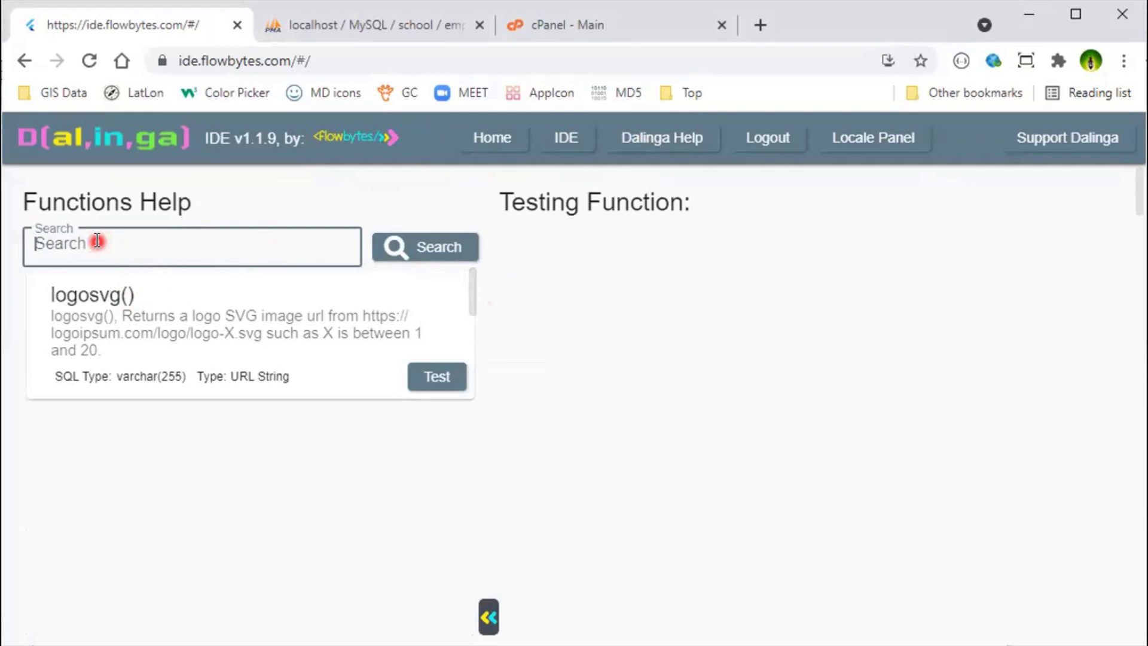
text(image)
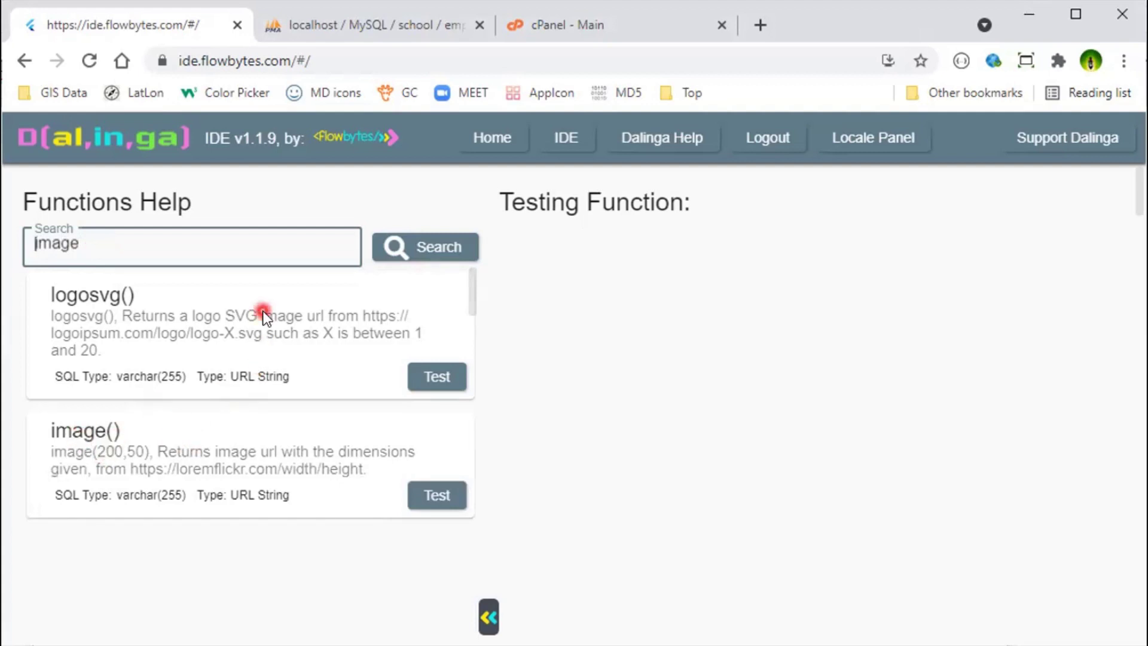
click(751, 143)
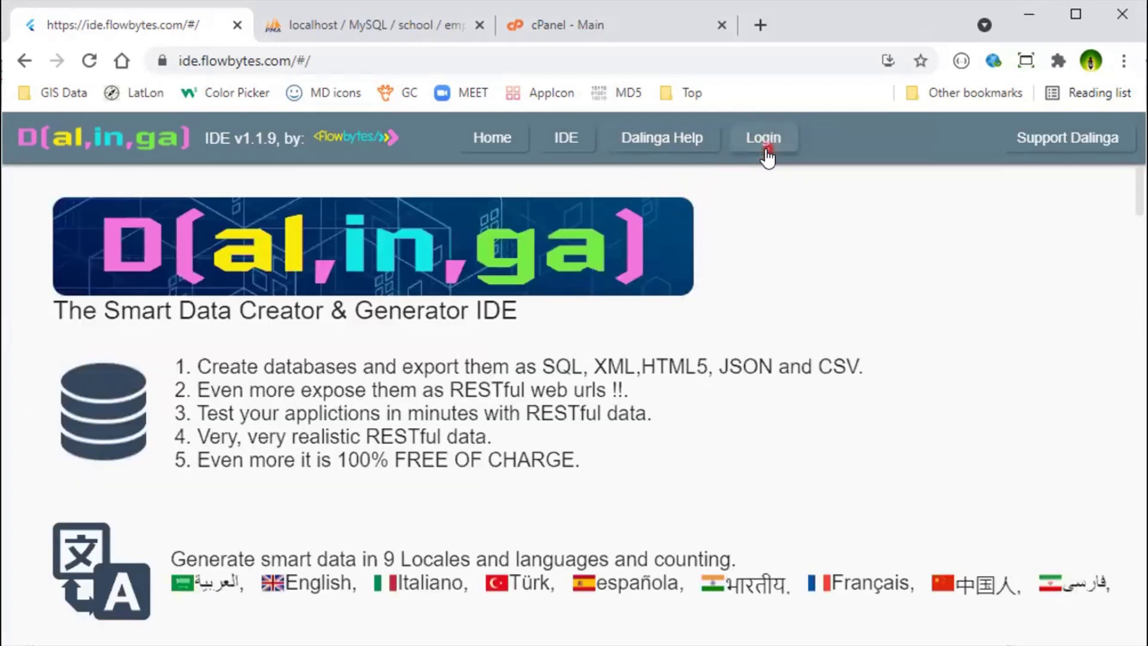
Step: Sign back in and open School's students table from the Relational Databases tree
click(765, 153)
click(540, 398)
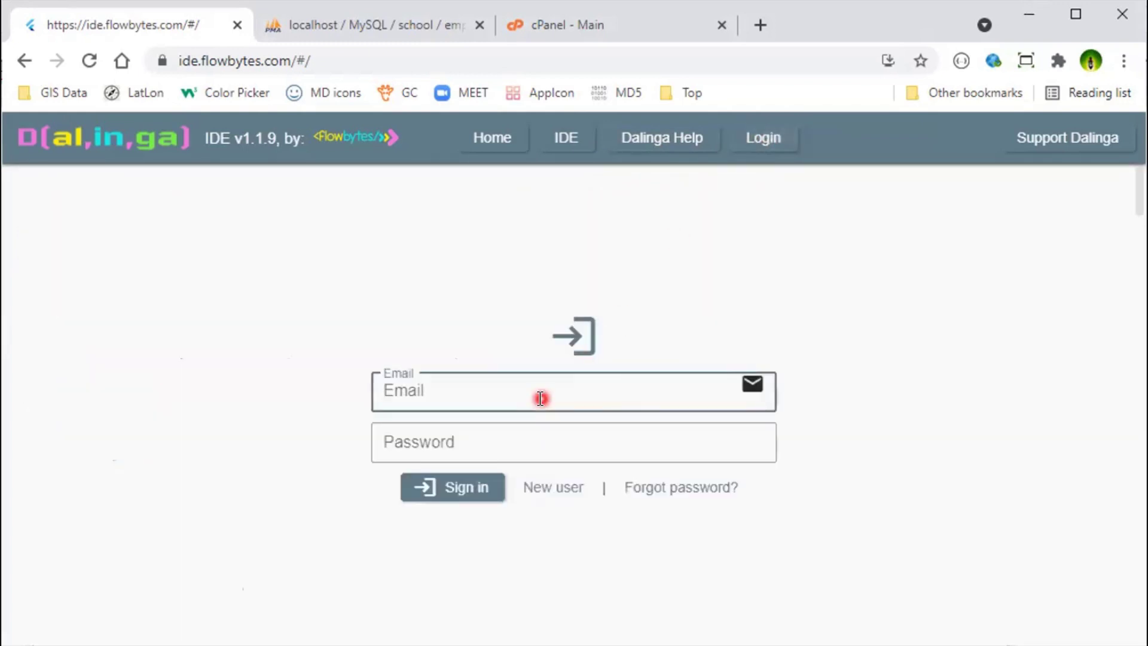
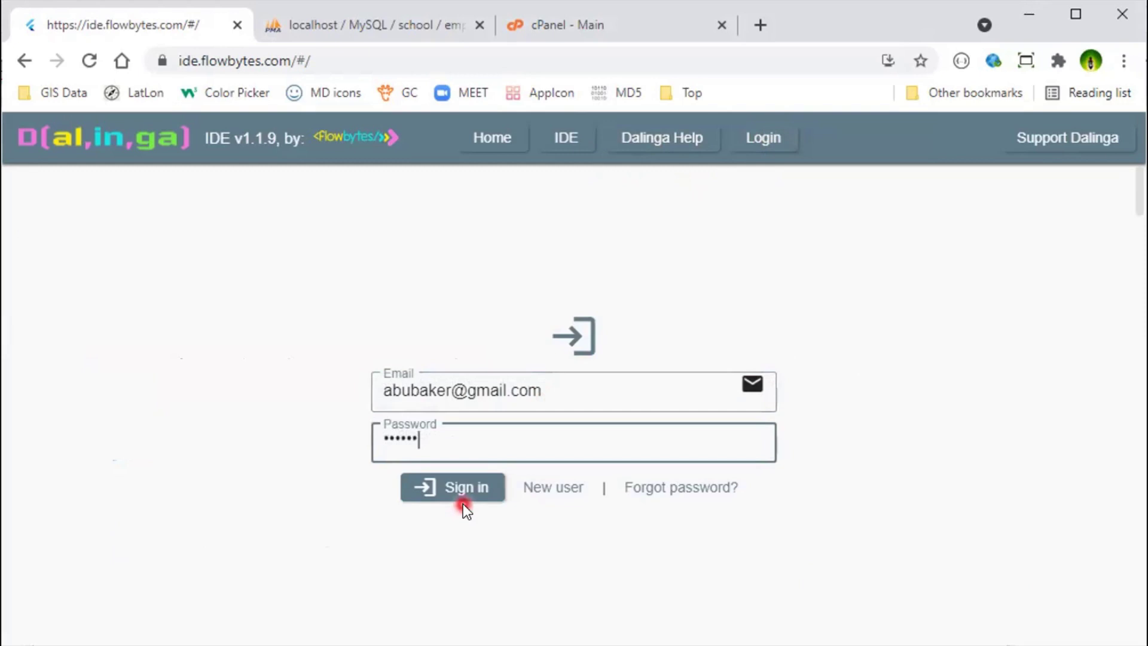
click(464, 496)
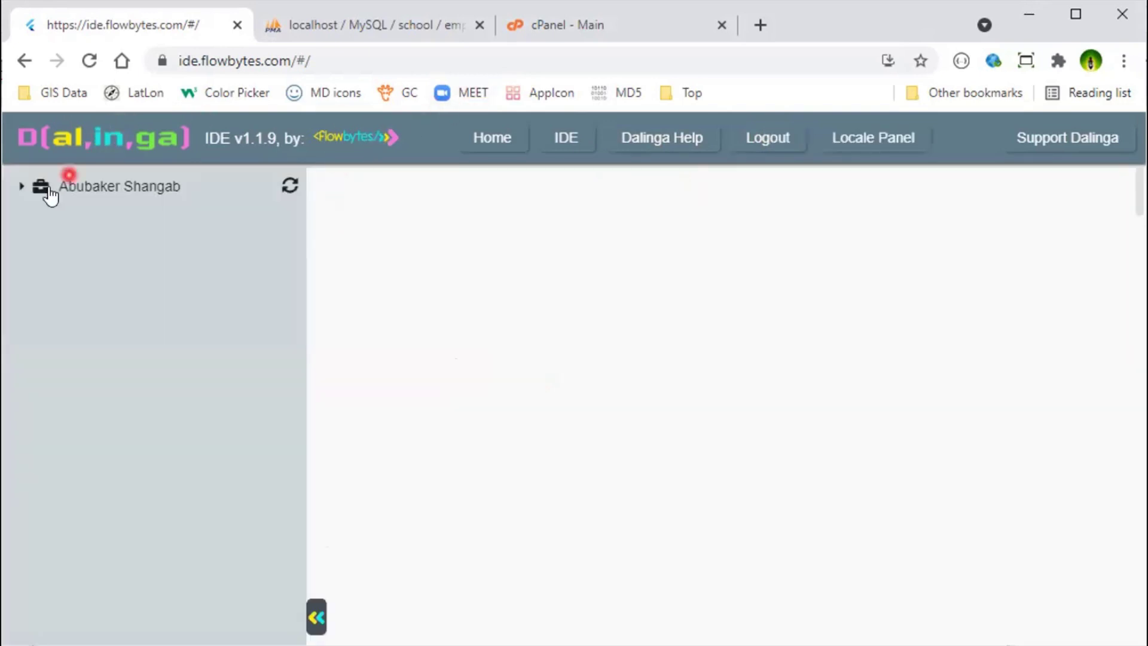
click(23, 188)
click(40, 211)
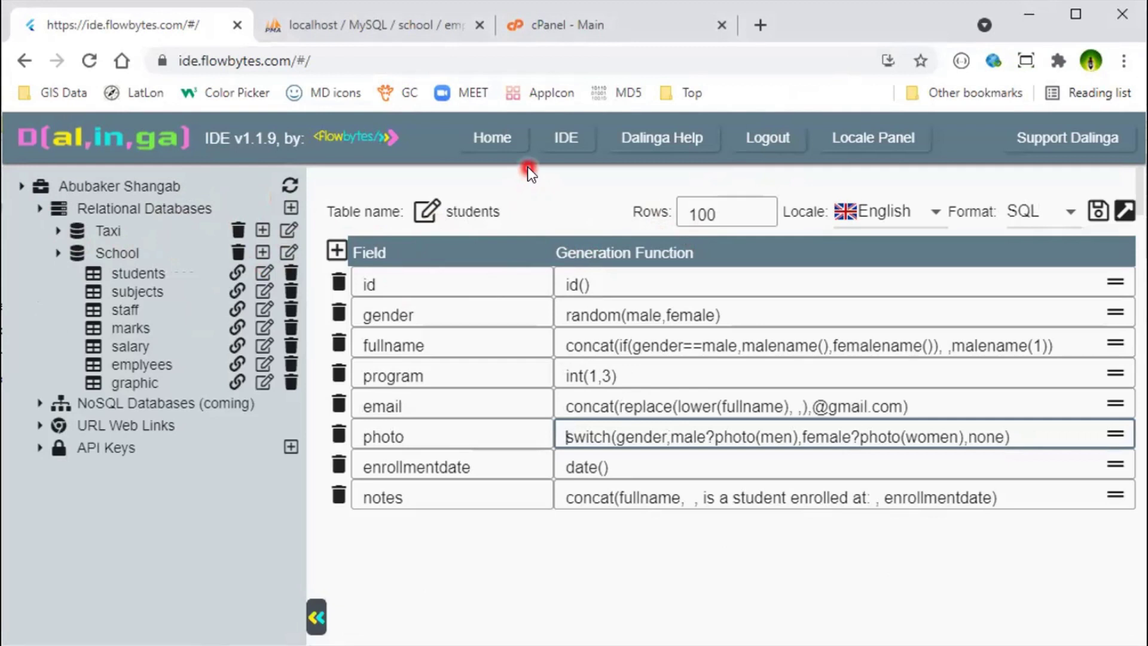
click(57, 257)
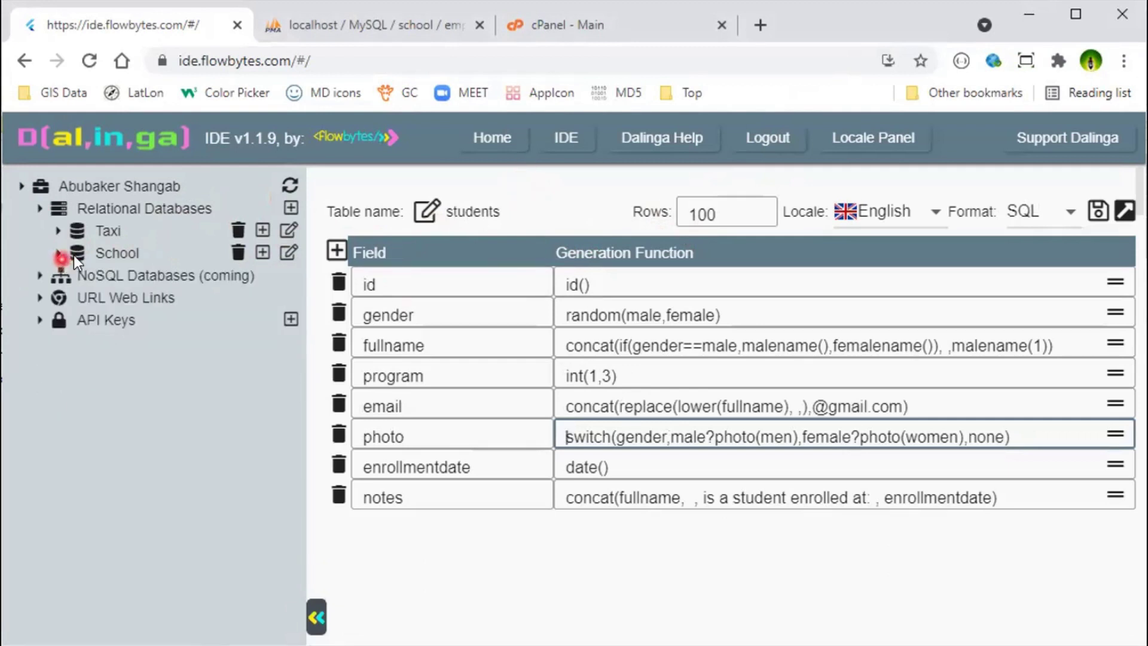
Step: Create a new relational database named Crm
click(291, 208)
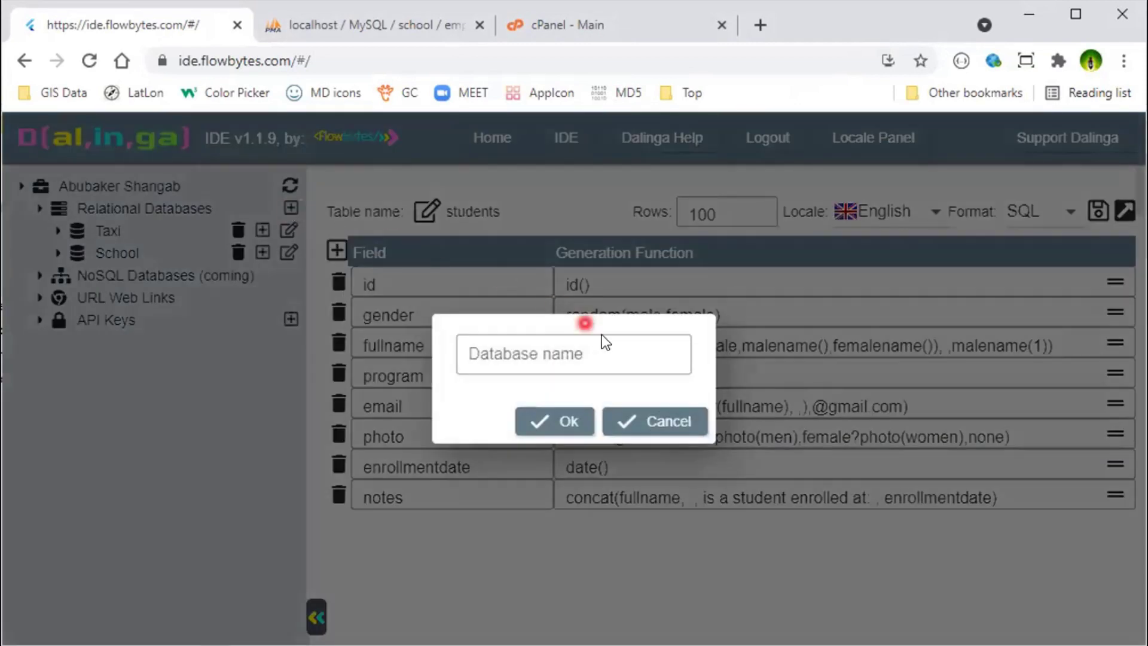
click(603, 345)
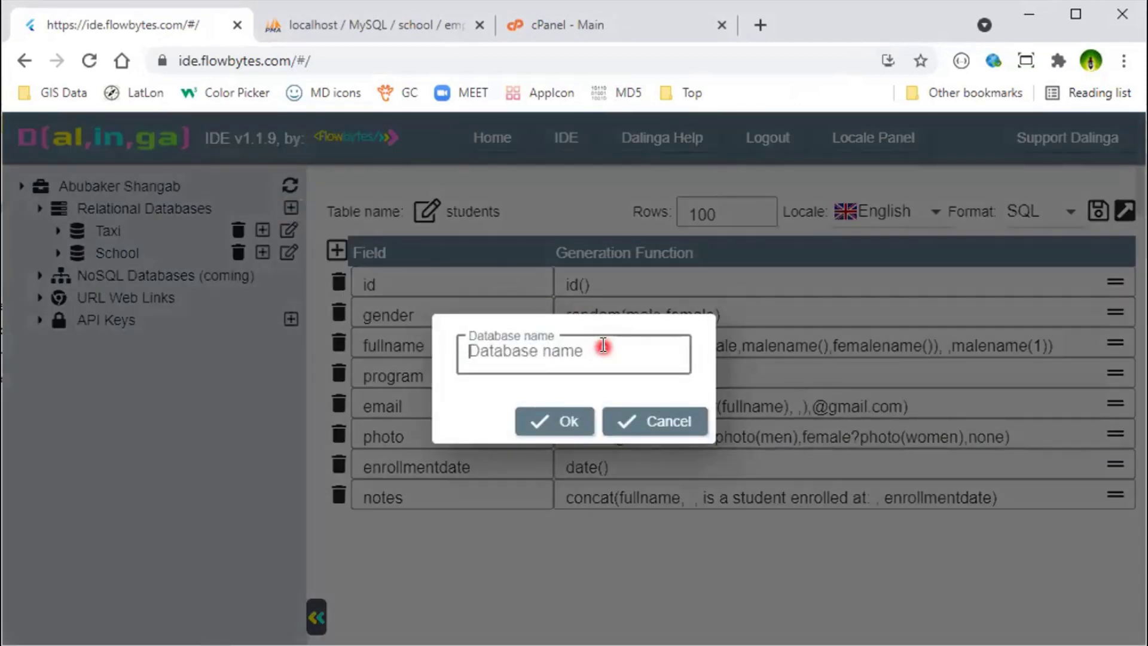
text(Crm)
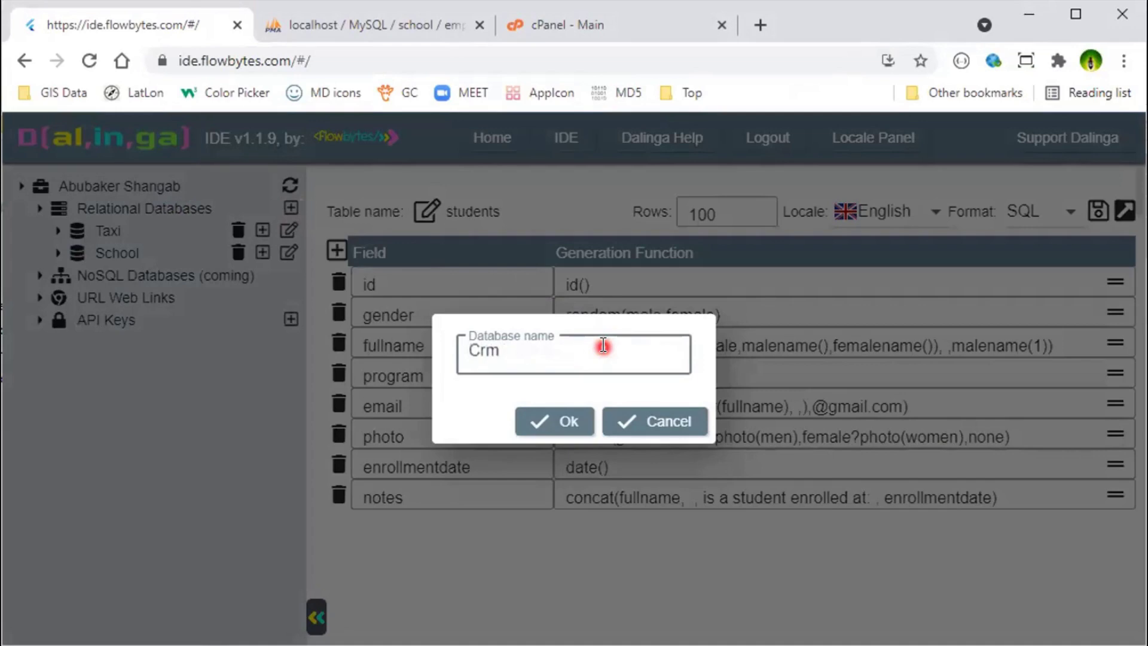
click(562, 419)
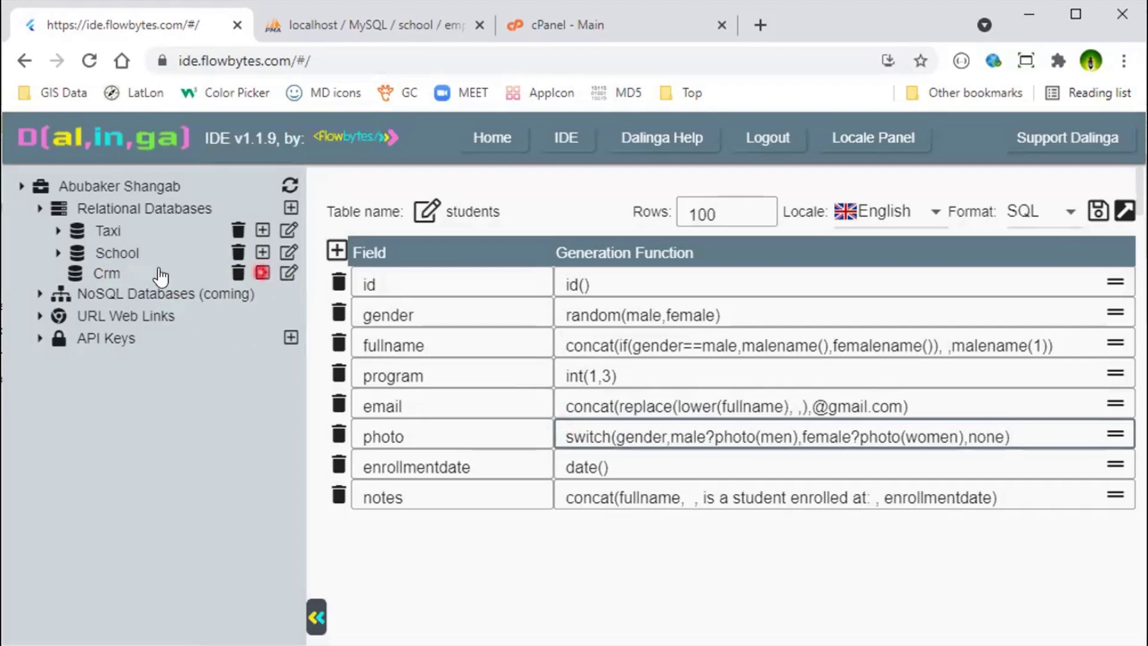
Step: Add a table named Companies to the Crm database
click(263, 272)
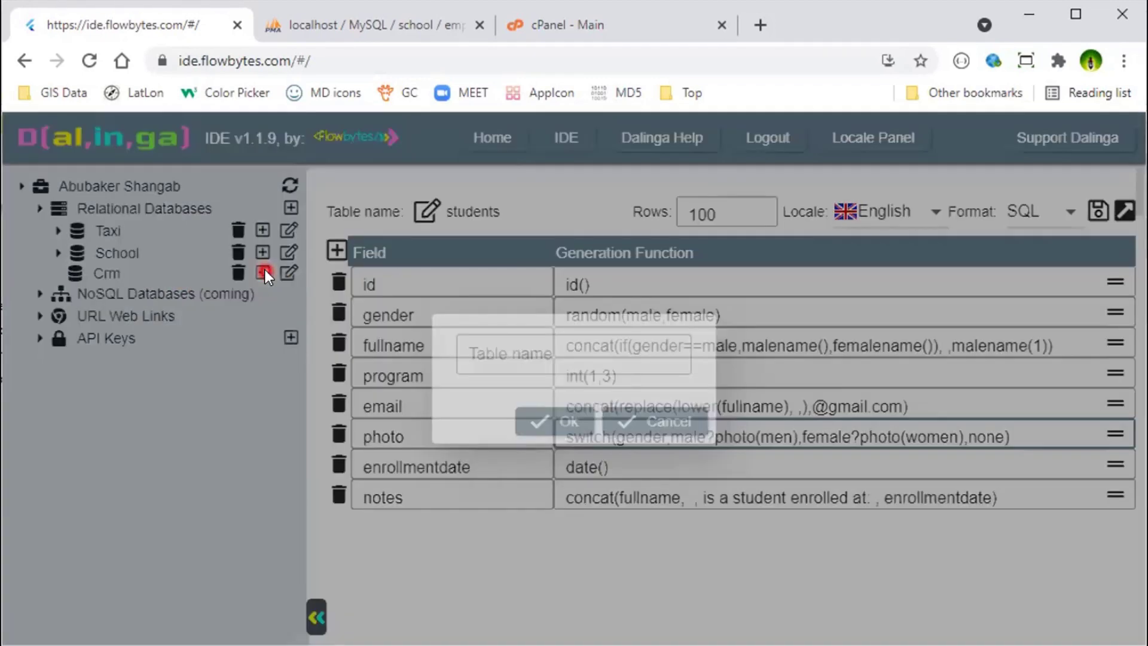
click(516, 350)
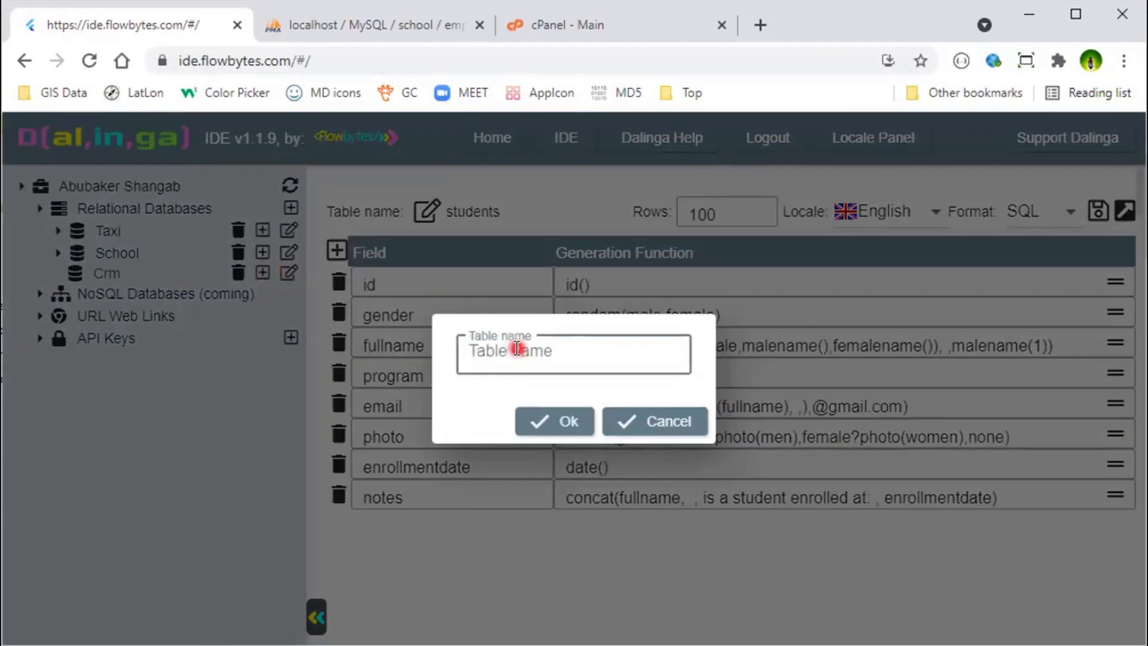
text(companies)
click(478, 350)
key(BackSpace)
text(S)
key(BackSpace)
text(C)
click(531, 426)
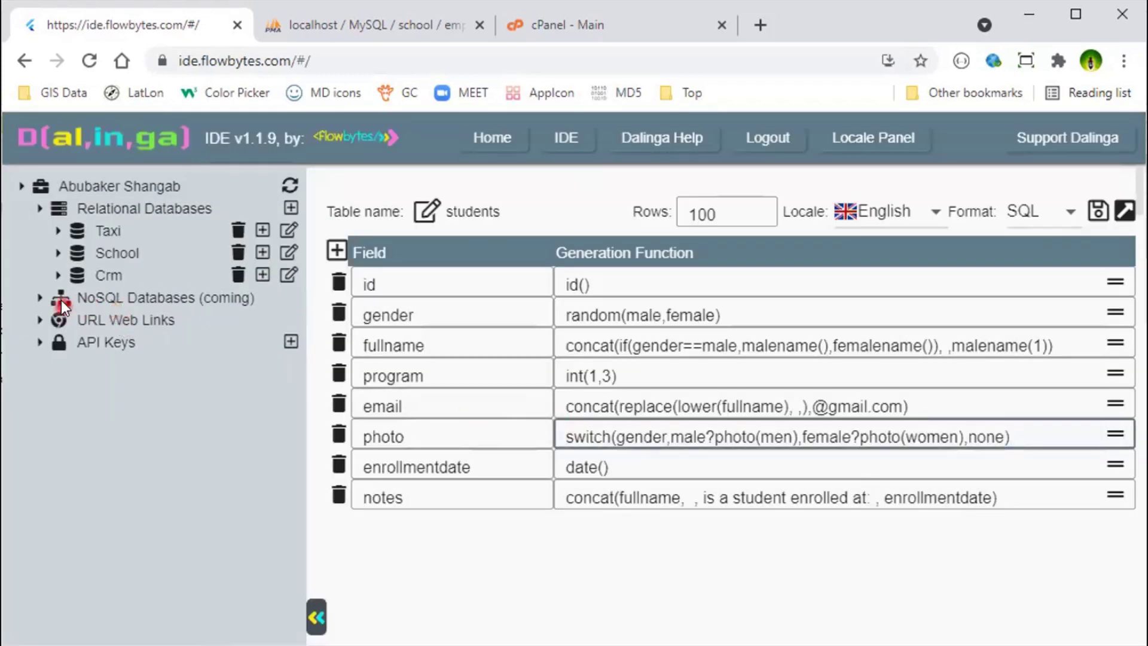
Step: Open the Companies table and delete the notes, startjob, photo, email and worksat fields
click(61, 277)
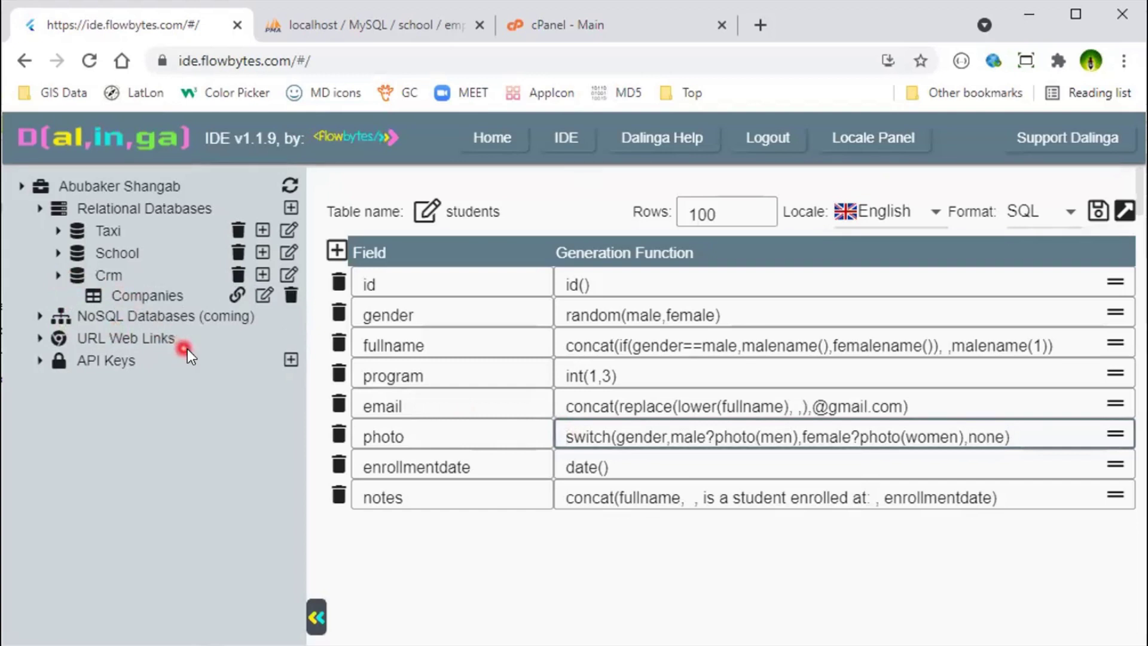
click(265, 295)
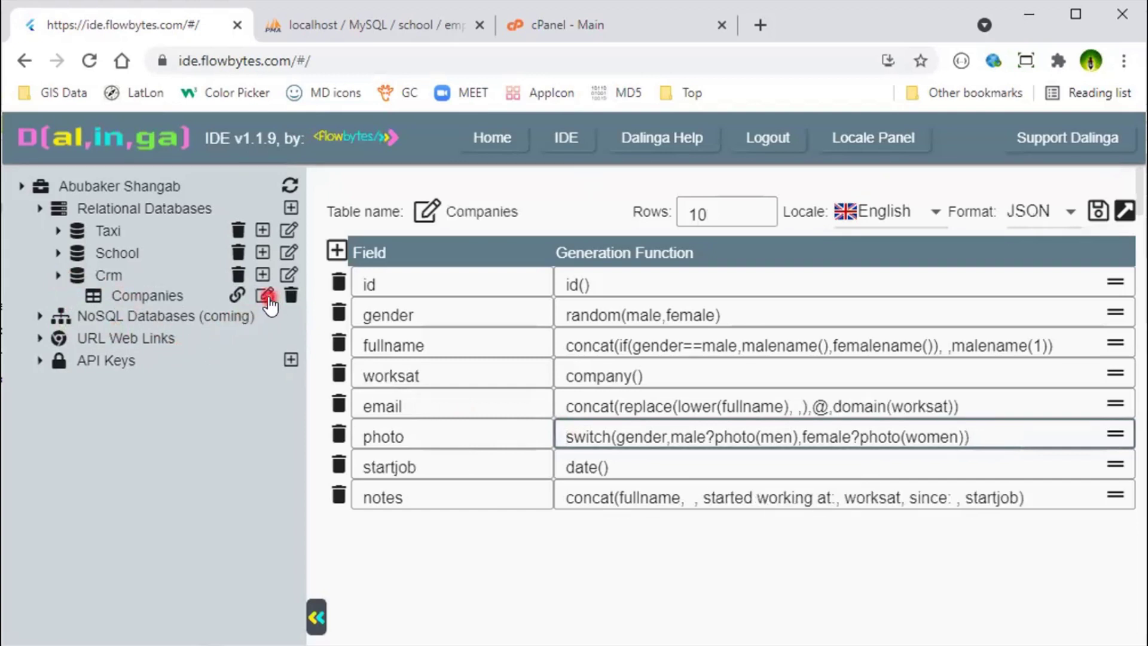
click(336, 494)
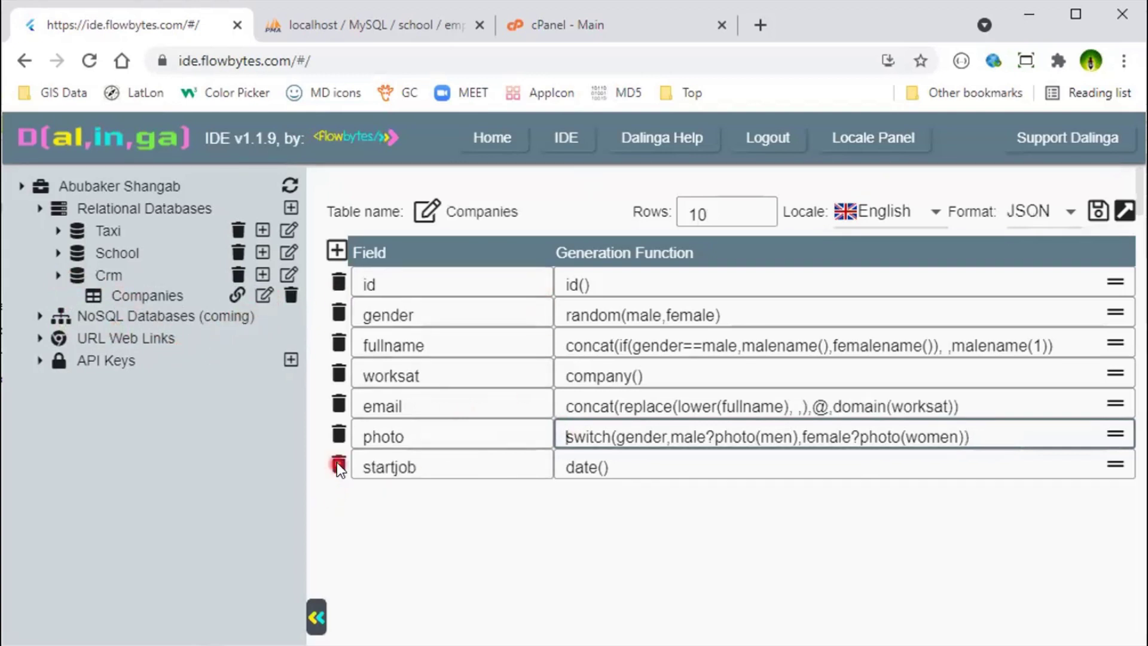
click(336, 462)
click(339, 433)
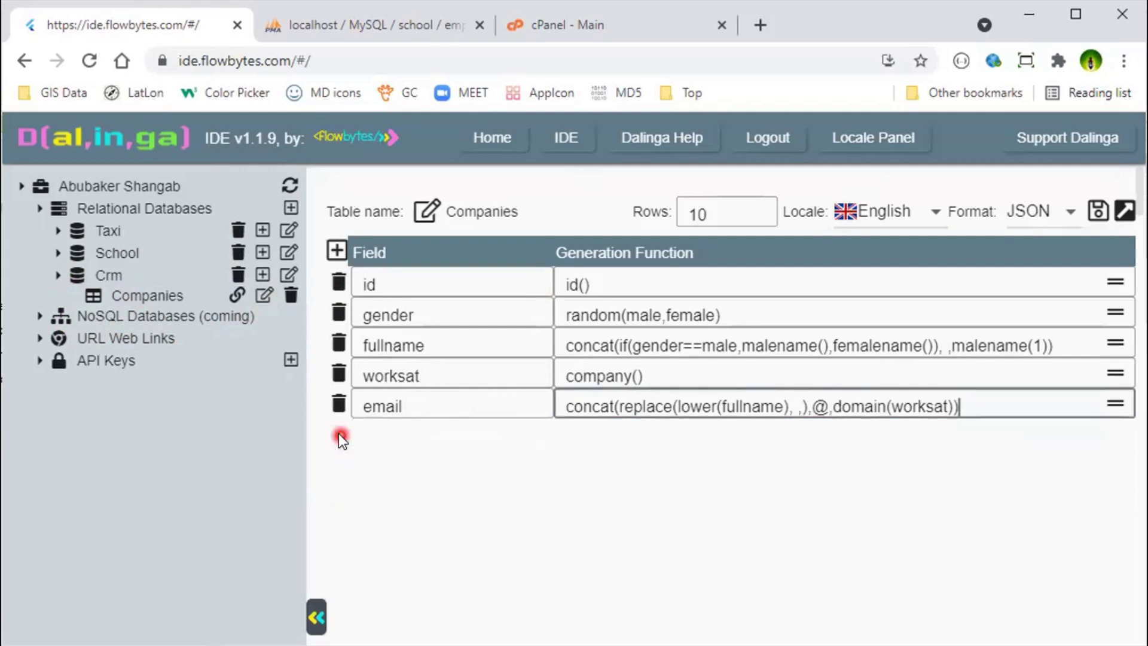
click(338, 400)
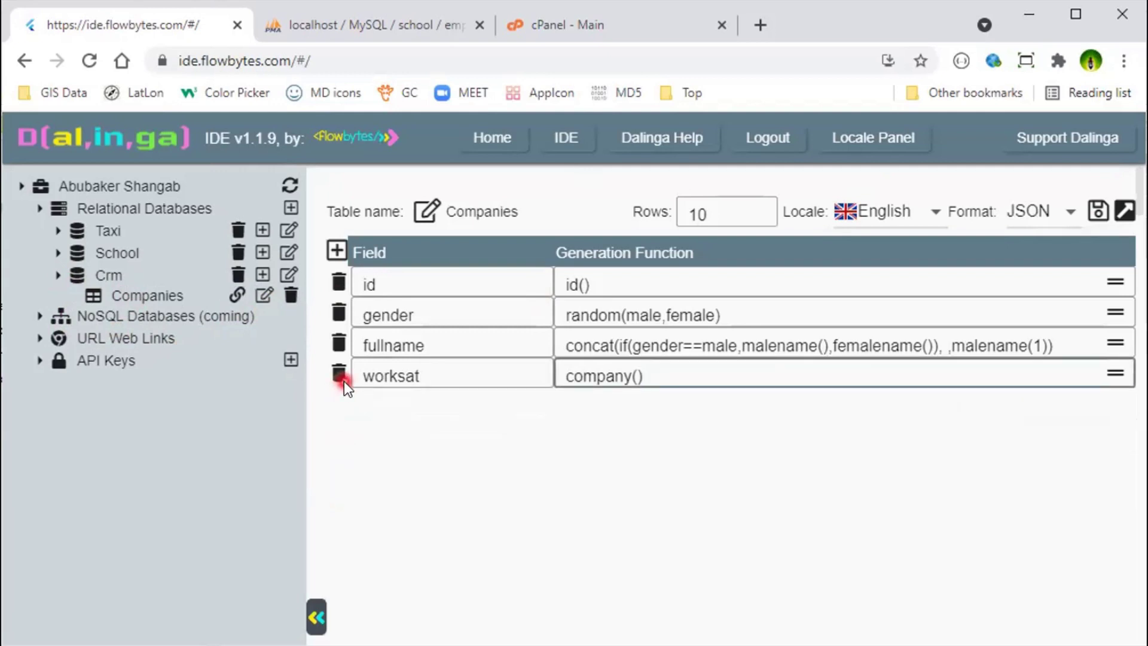
click(343, 381)
Step: Rename gender to mnggender and fullname to manager, key manager's function on mnggender, and add a field
click(428, 309)
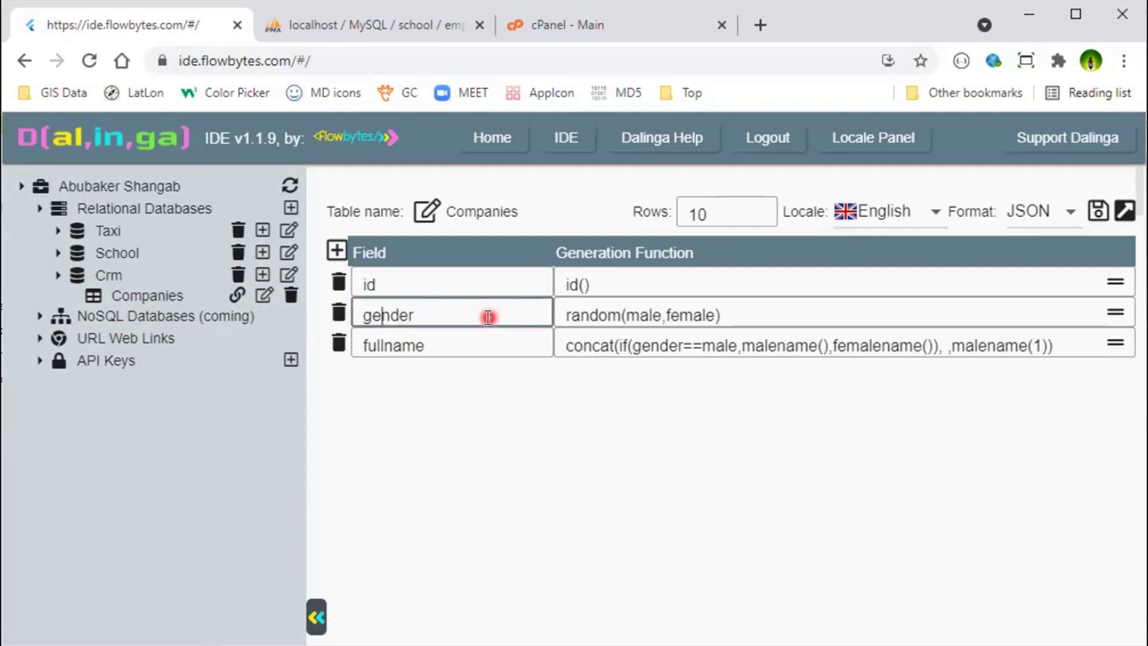
text(mng)
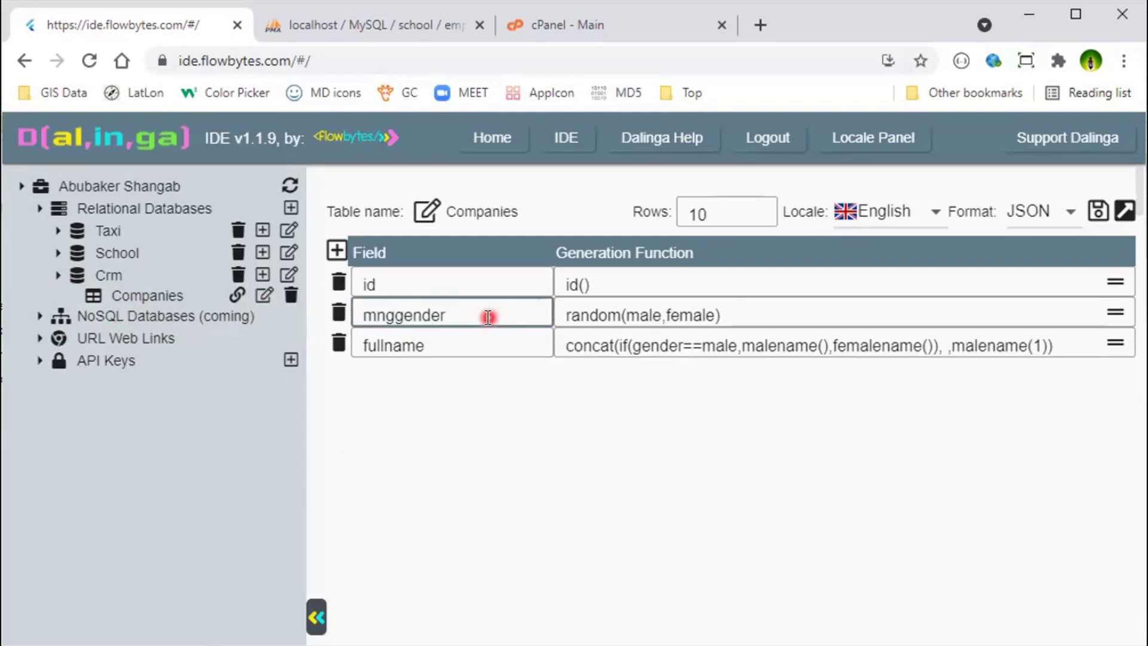
double_click(417, 317)
key(ctrl+c)
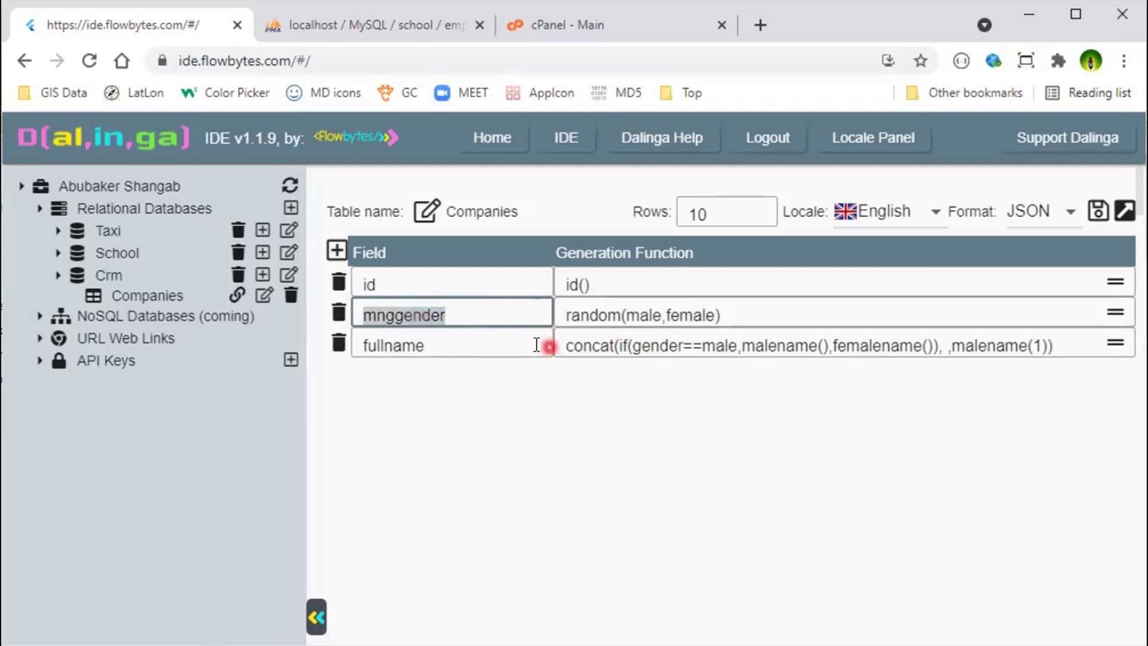
double_click(387, 349)
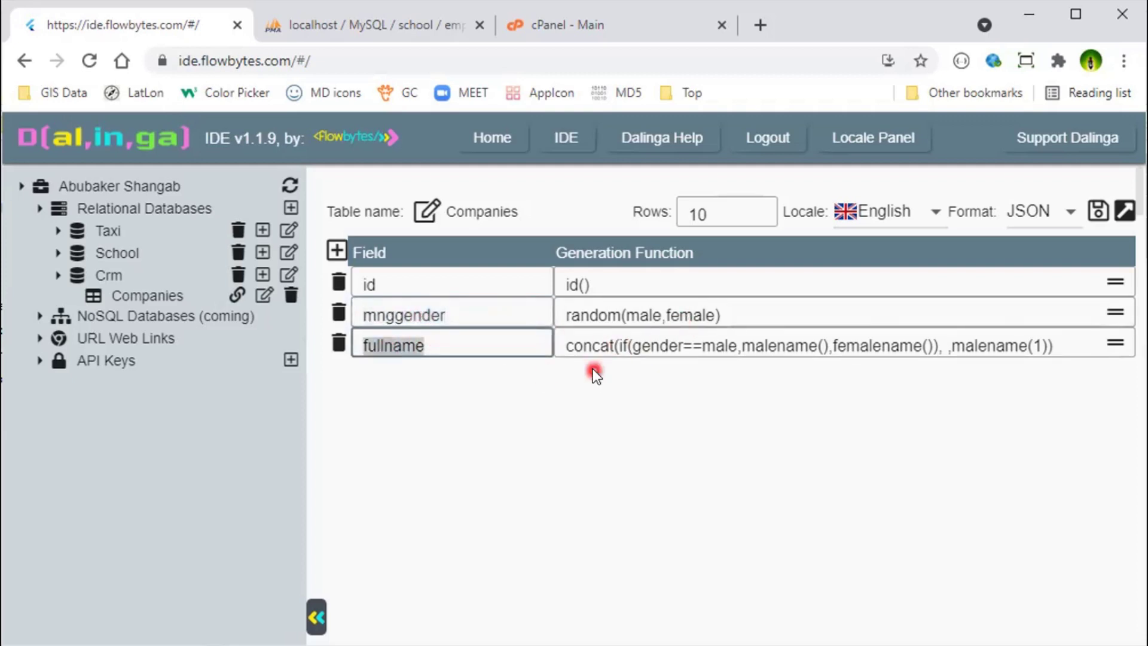
text(manager)
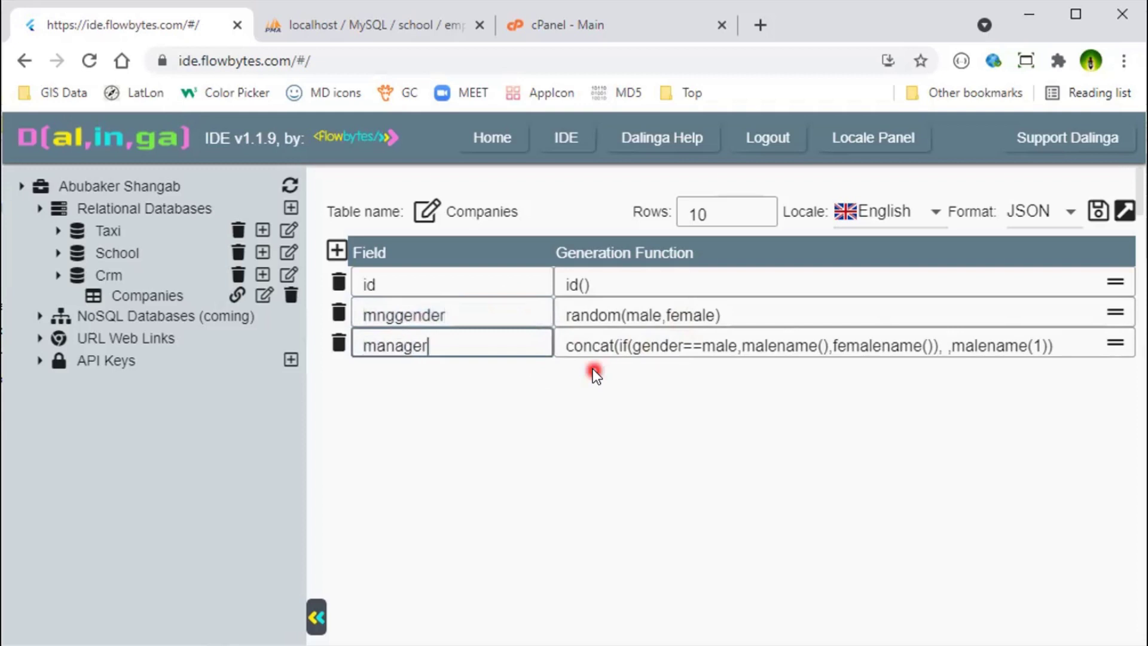
double_click(651, 339)
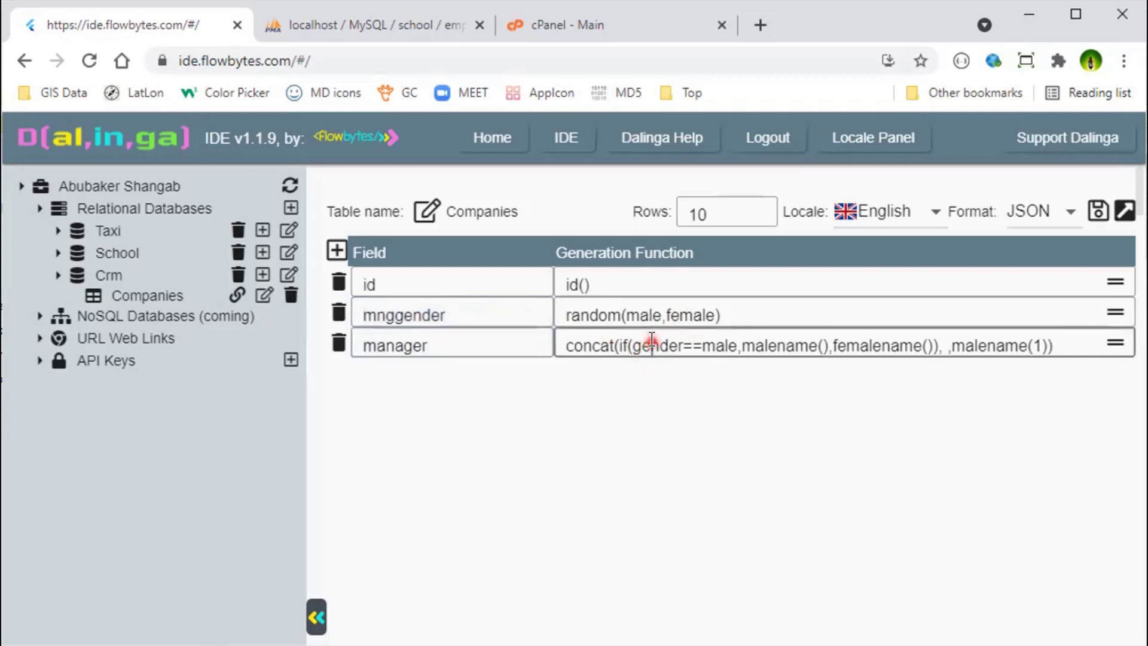
key(ctrl+v)
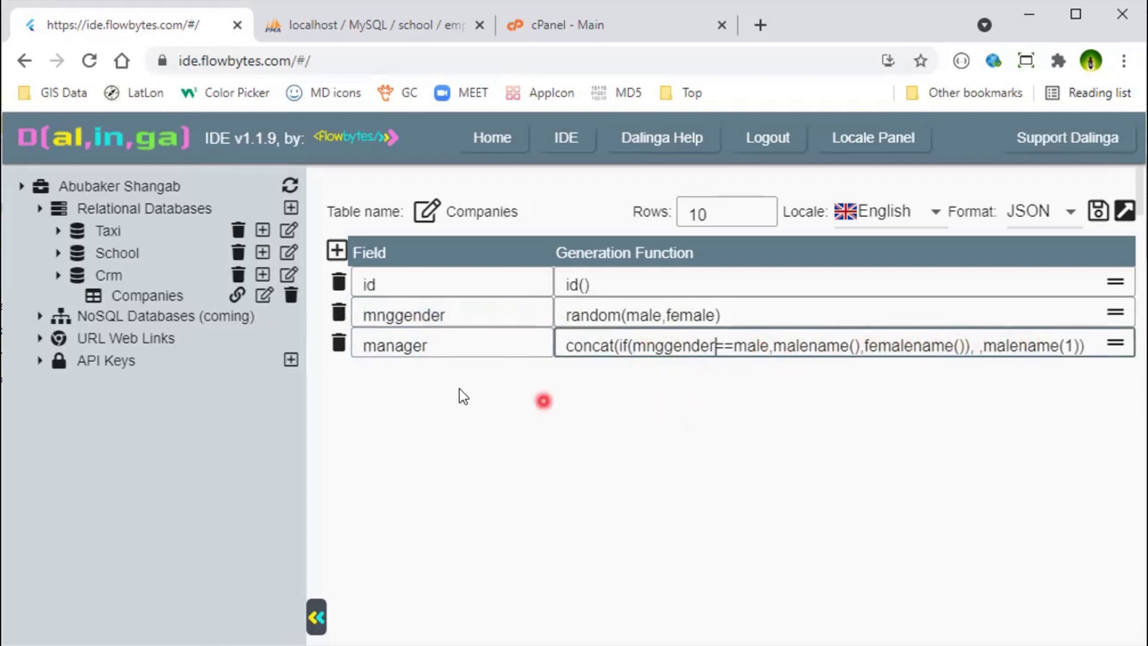
click(336, 250)
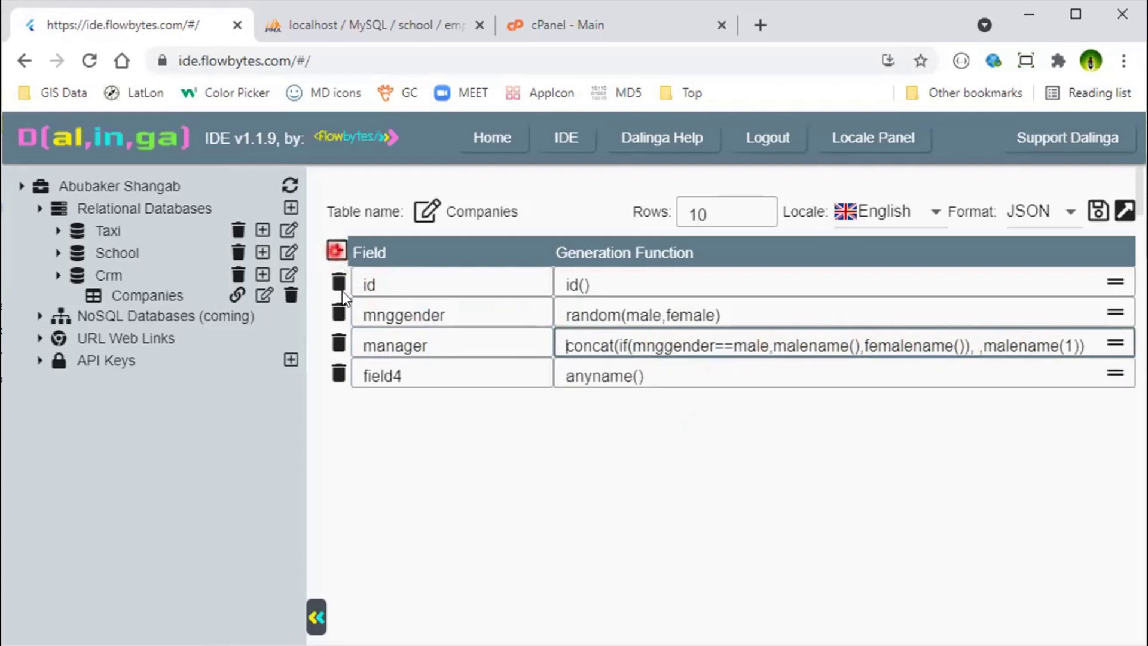
Step: Name the new field logo with logosvg(), save the table, and generate its JSON output
click(431, 372)
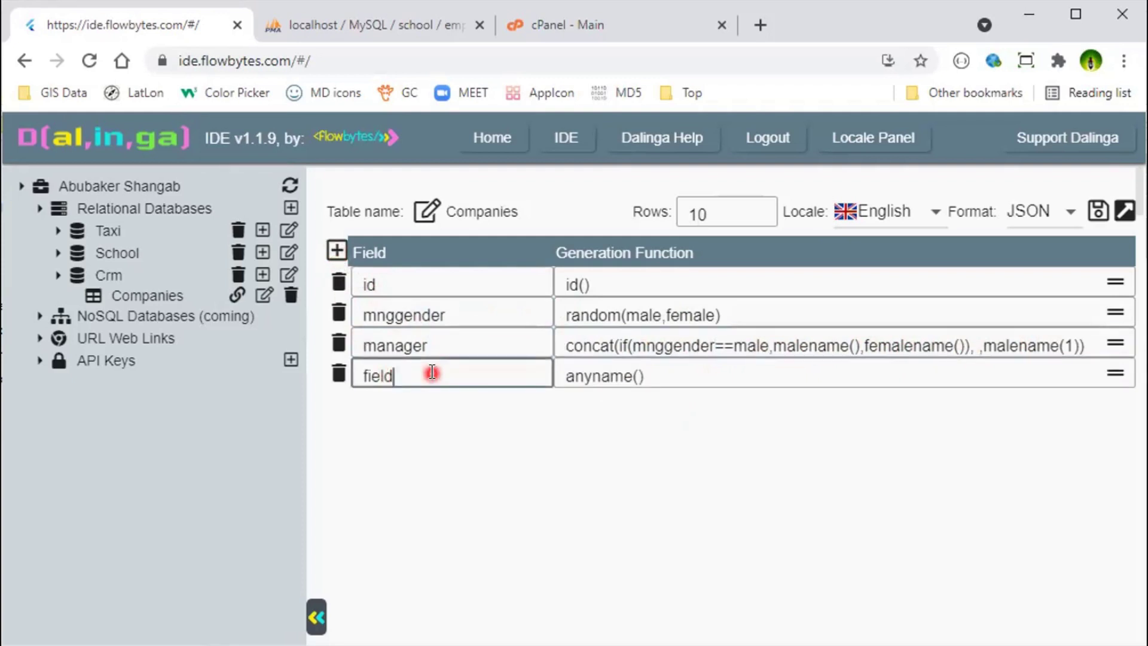
key(BackSpace)
key(BackSpace)
key(BackSpace)
key(BackSpace)
key(BackSpace)
text(logo)
key(Tab)
key(BackSpace)
key(BackSpace)
key(BackSpace)
key(BackSpace)
key(BackSpace)
key(BackSpace)
key(BackSpace)
key(BackSpace)
key(BackSpace)
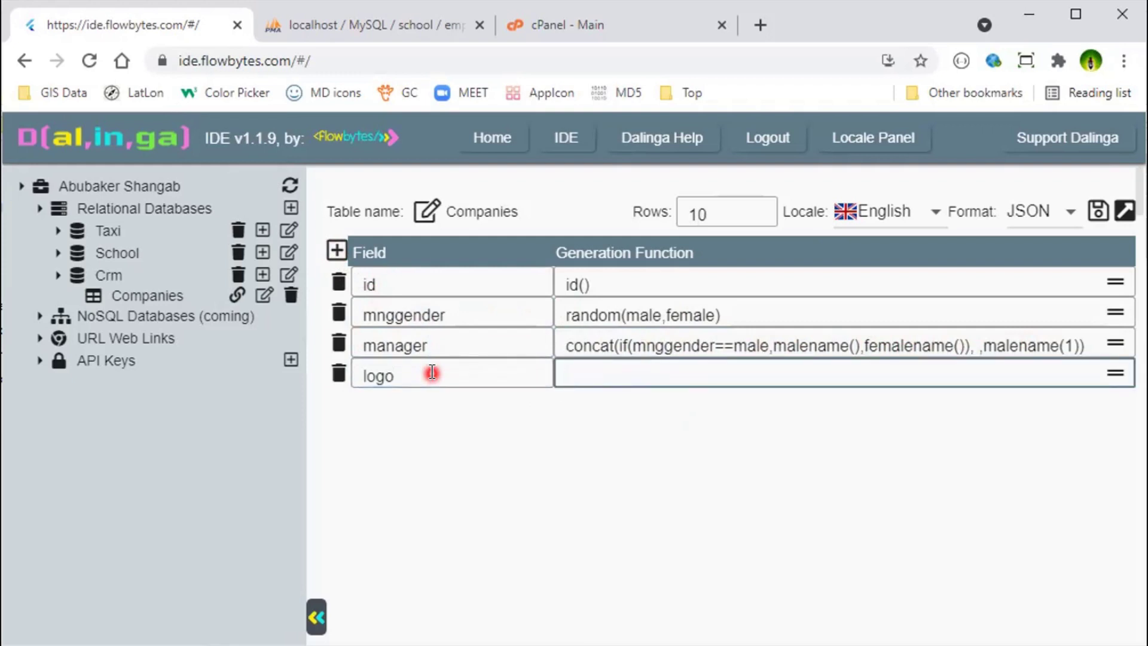
text(logosvg()
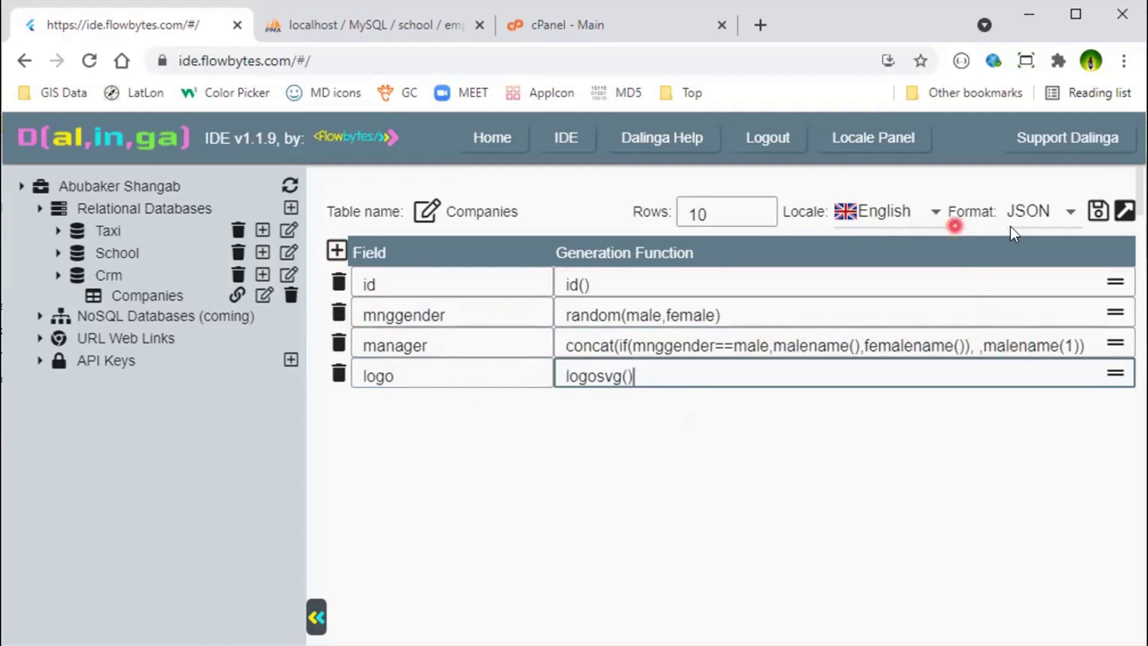
click(1095, 211)
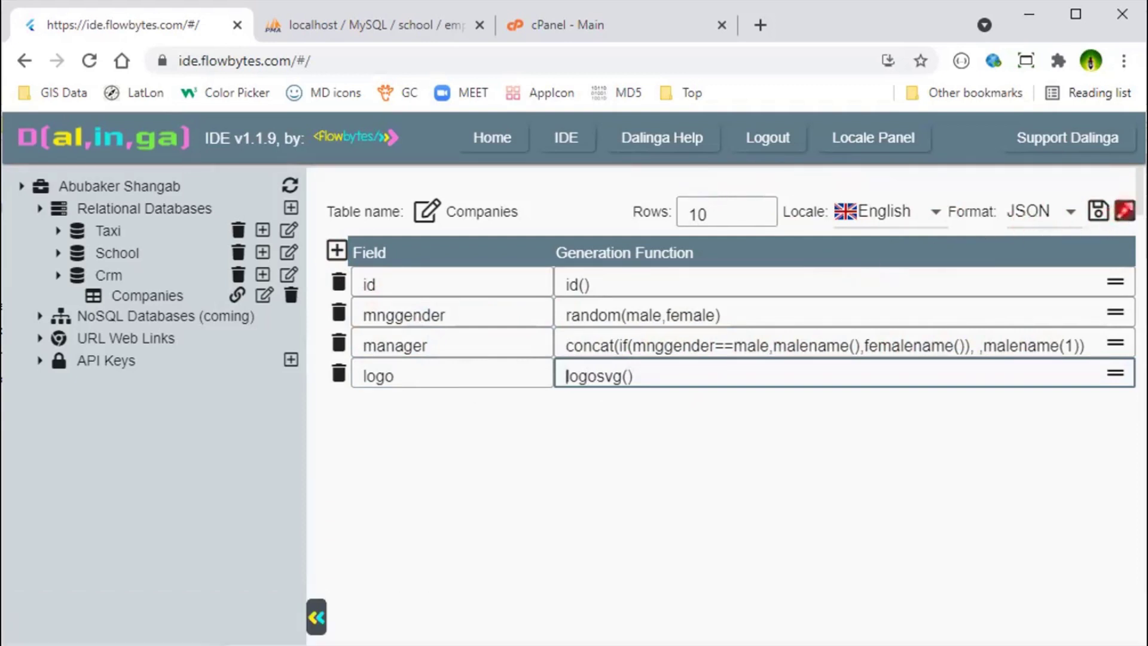
click(1123, 210)
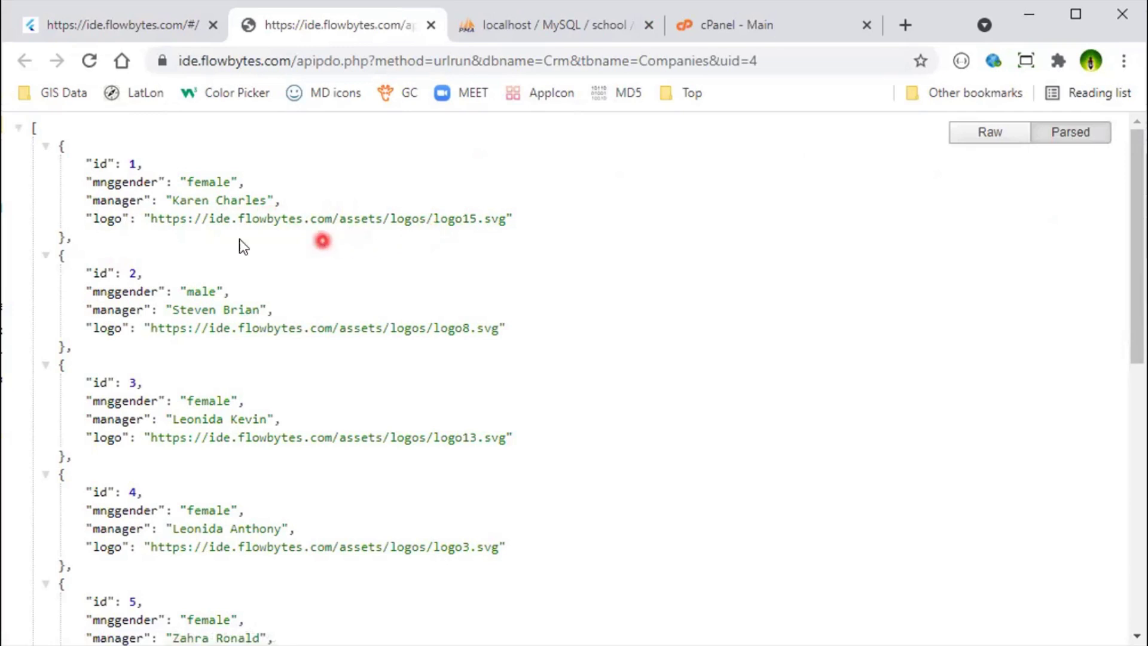
middle_click(271, 219)
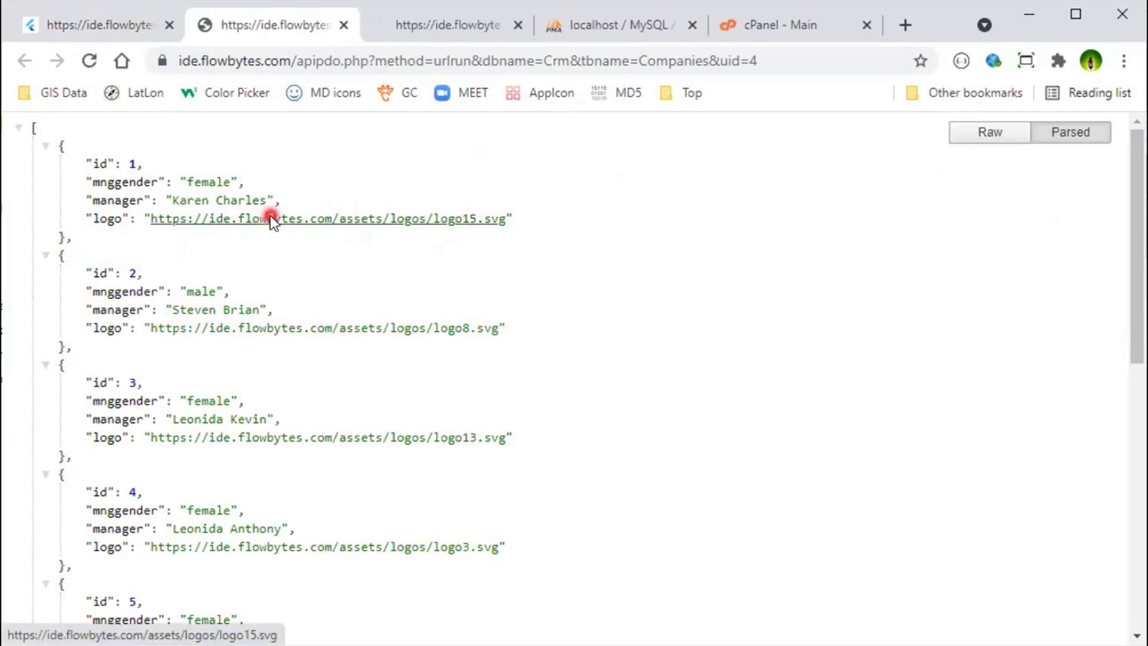
click(443, 34)
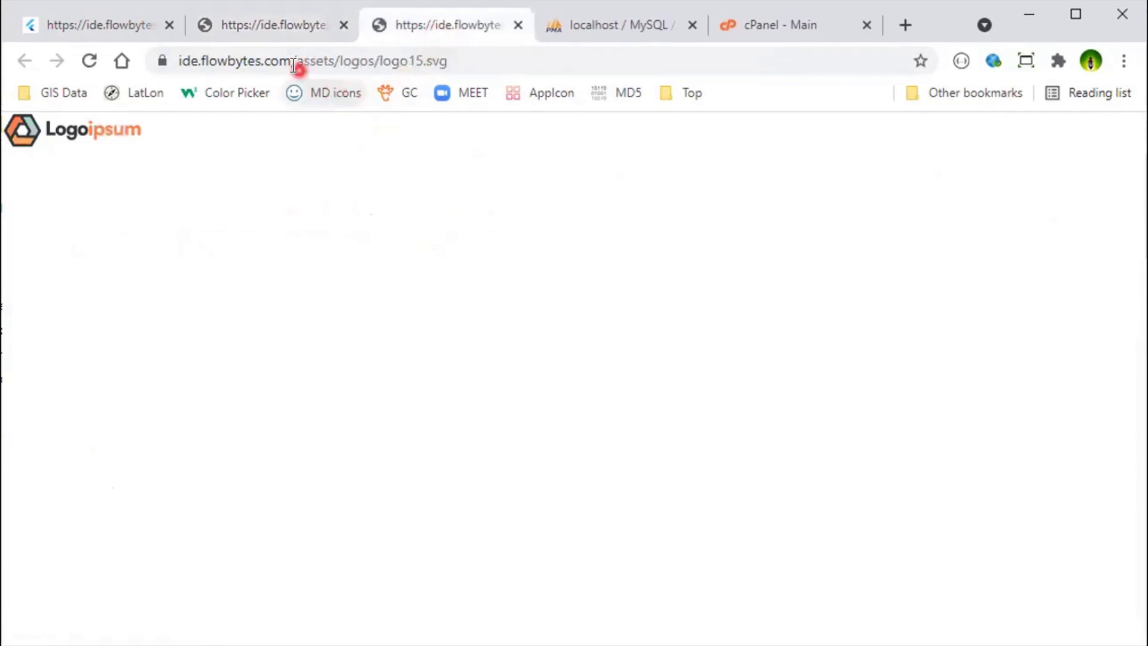
click(273, 37)
middle_click(392, 326)
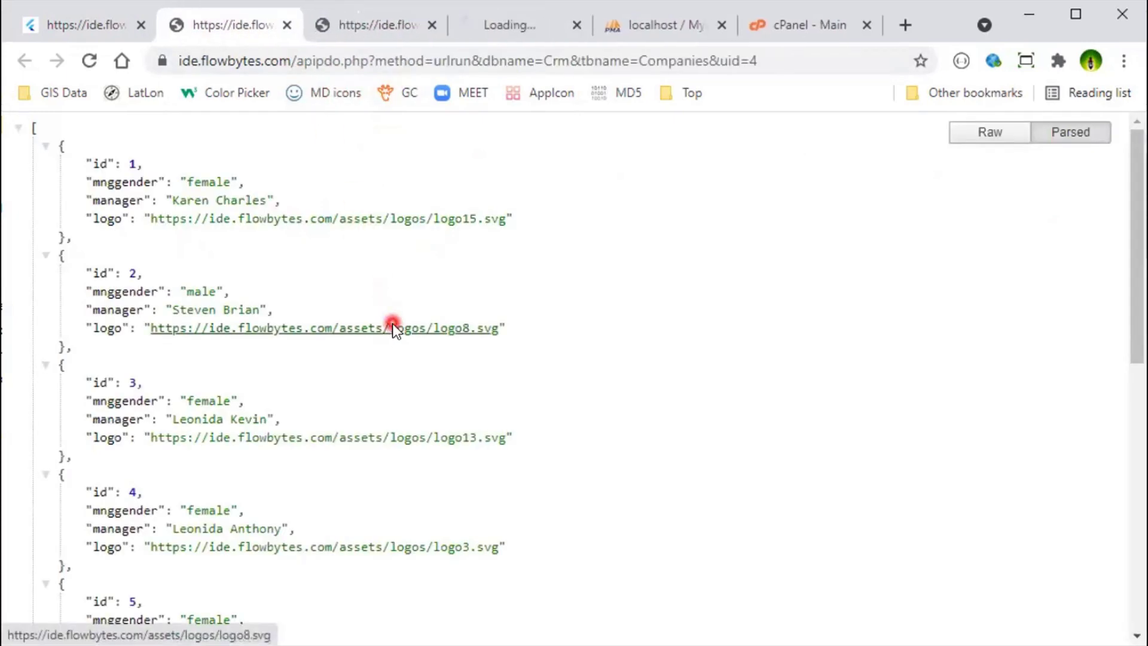
click(499, 27)
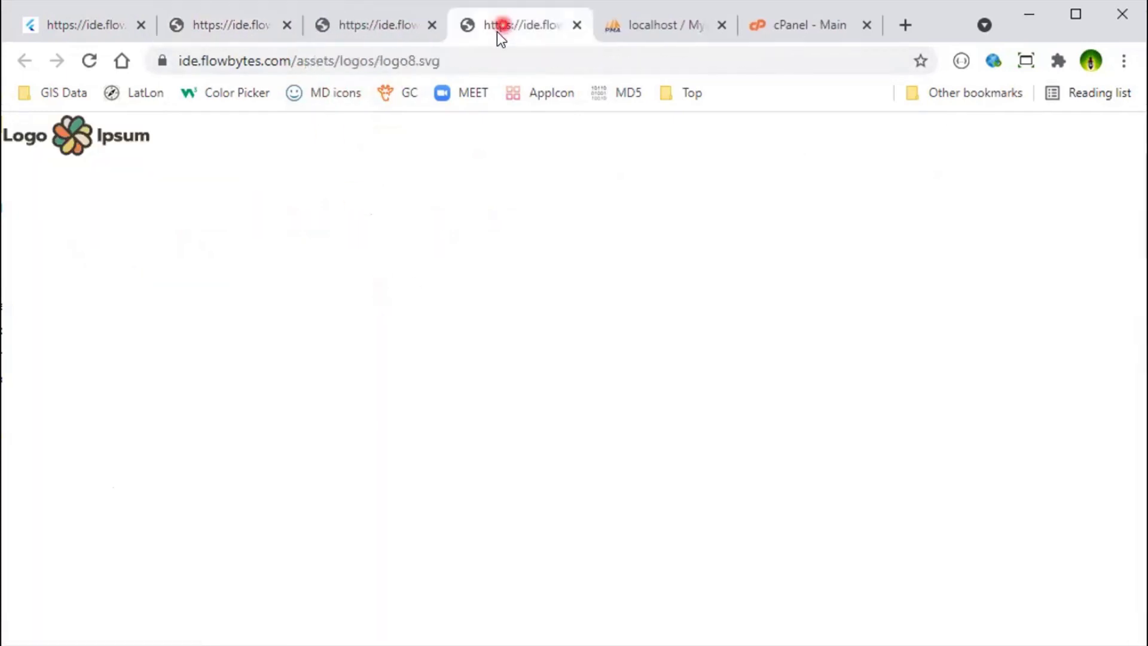
click(219, 25)
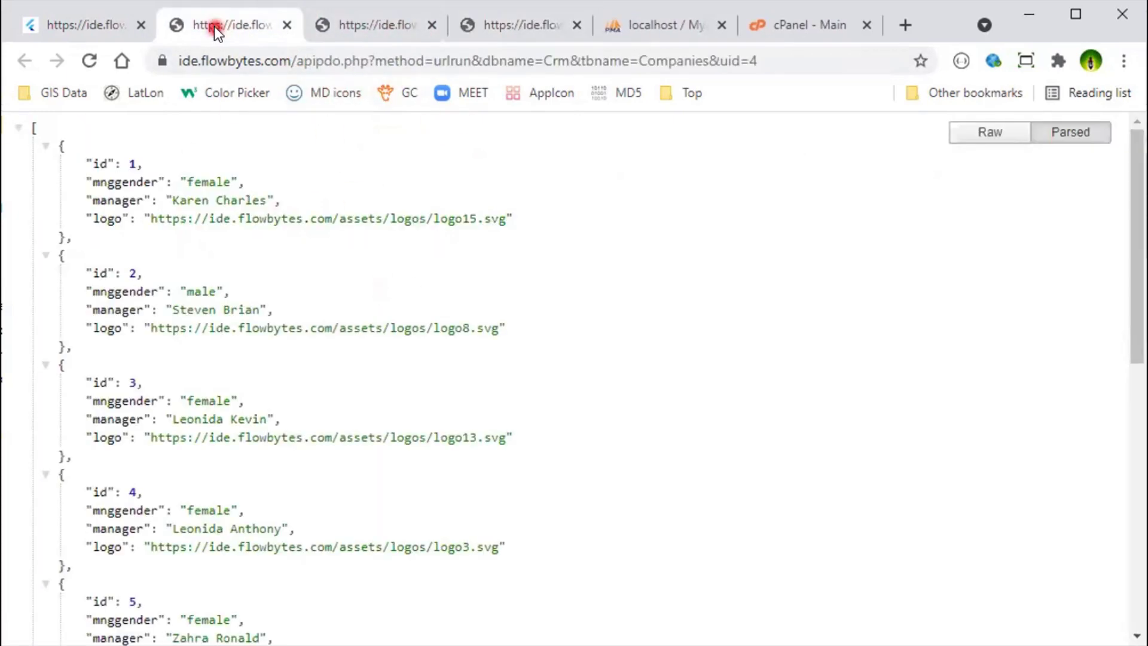
middle_click(333, 545)
click(580, 15)
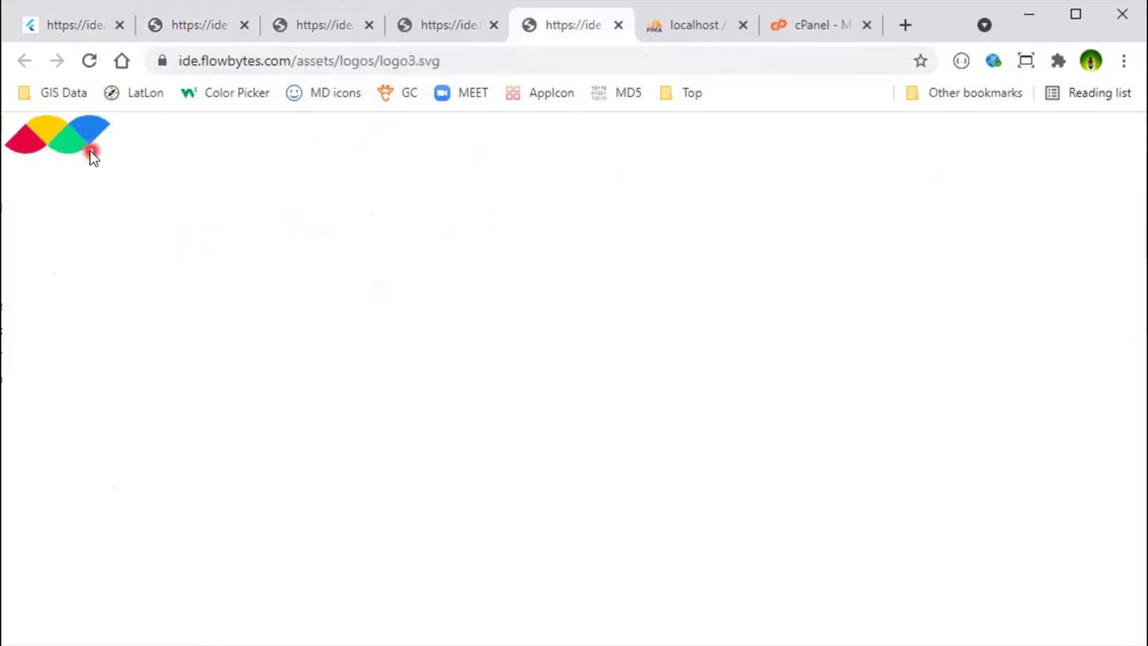
click(1122, 62)
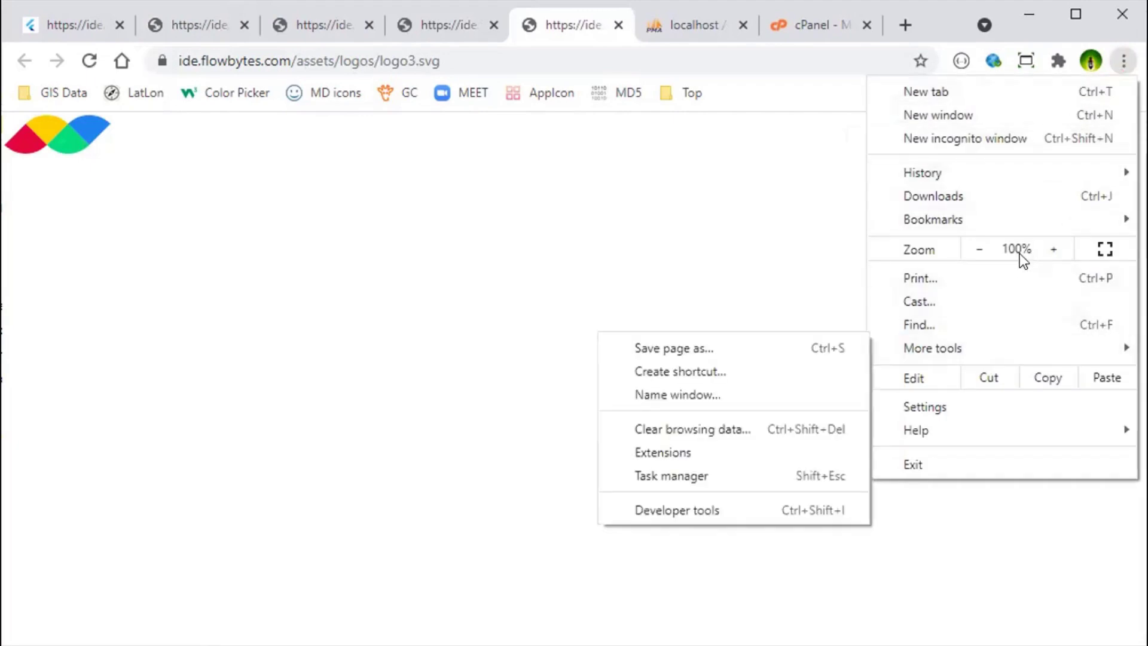
triple_click(1044, 248)
triple_click(1044, 249)
double_click(1044, 249)
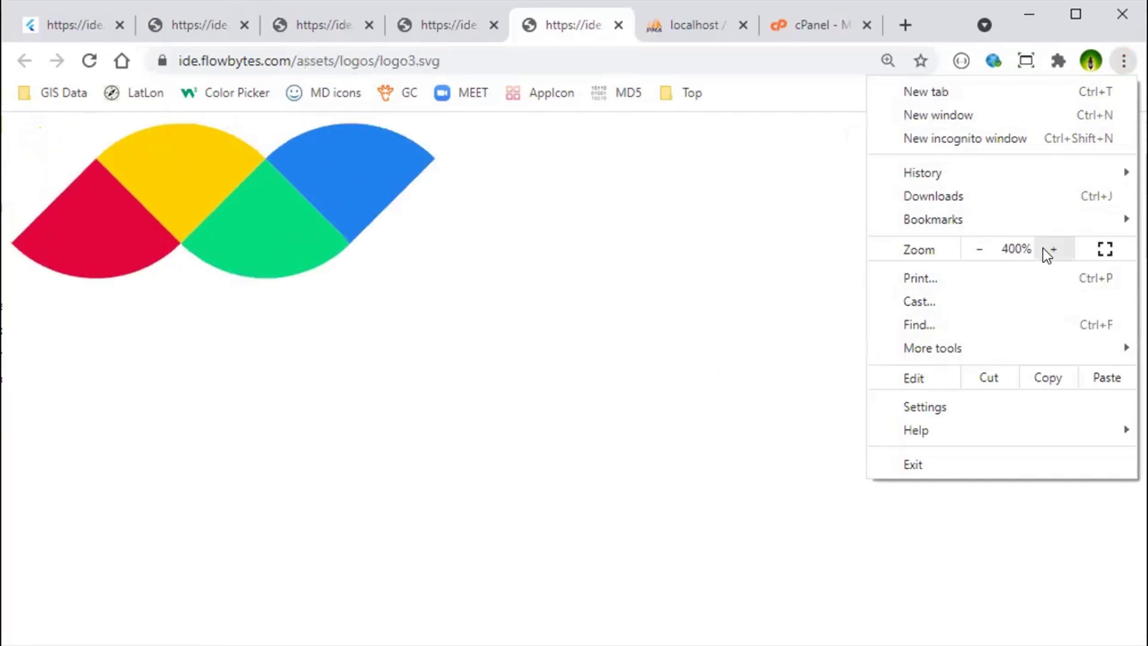
click(1044, 248)
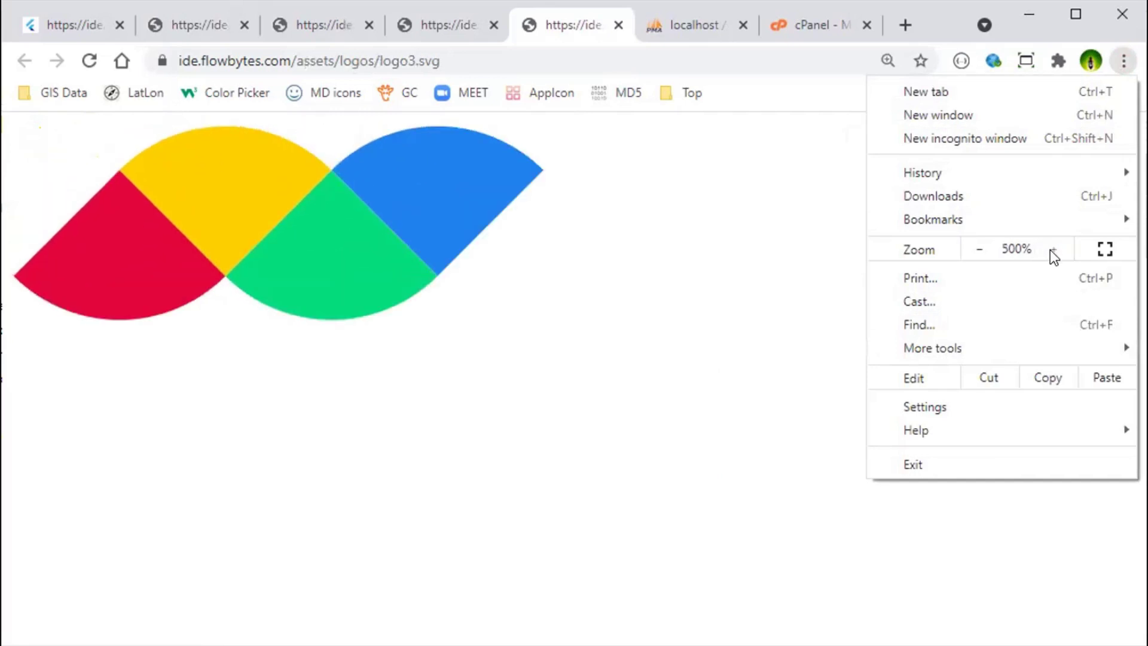
double_click(980, 250)
click(982, 251)
triple_click(981, 250)
double_click(982, 250)
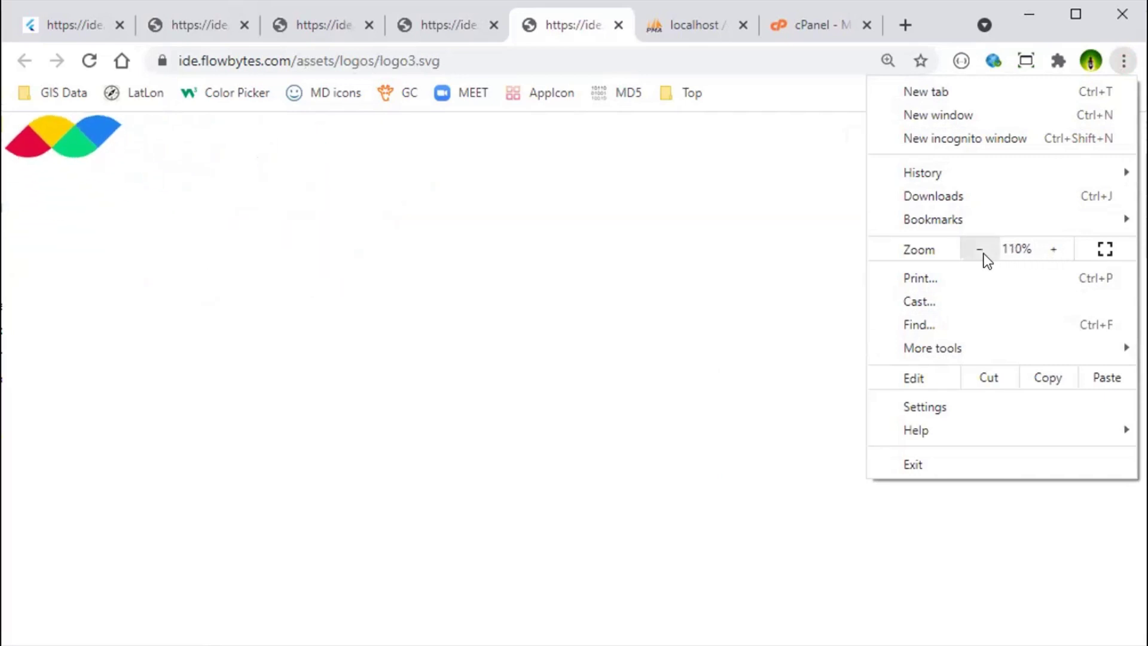
click(1052, 249)
triple_click(1052, 249)
triple_click(1052, 249)
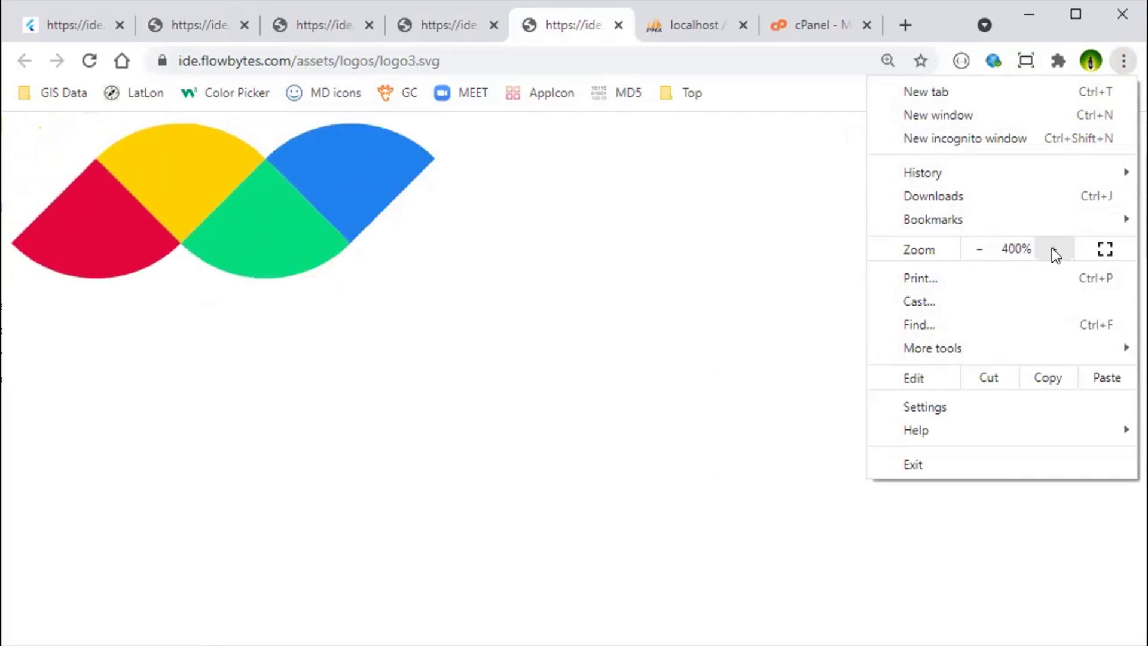
click(620, 24)
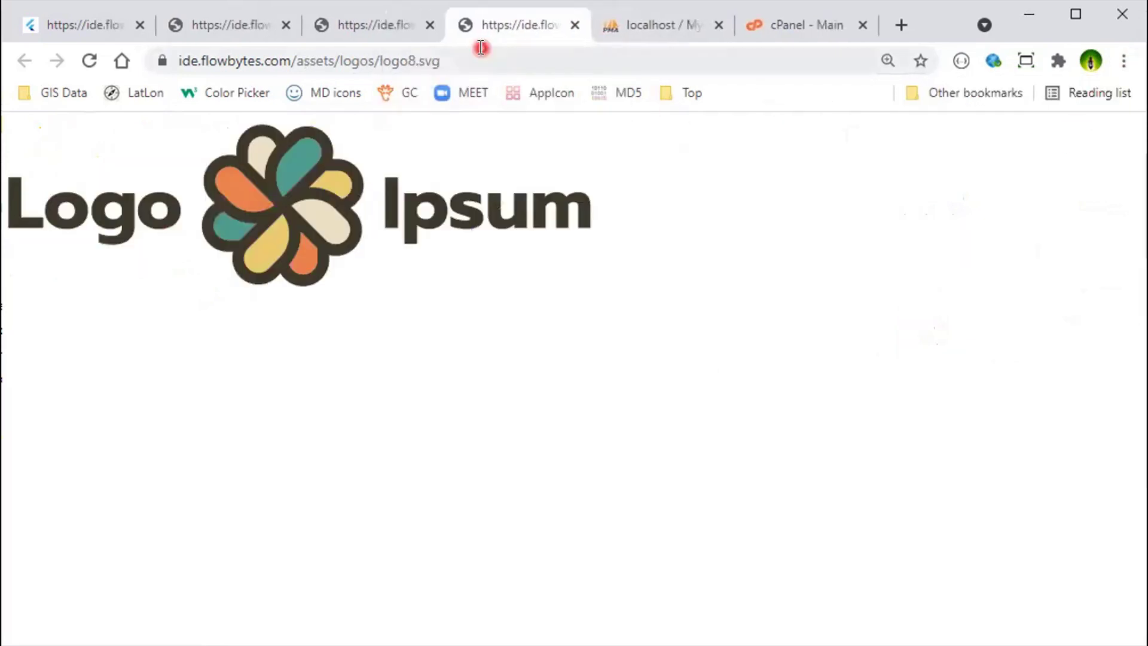
click(575, 25)
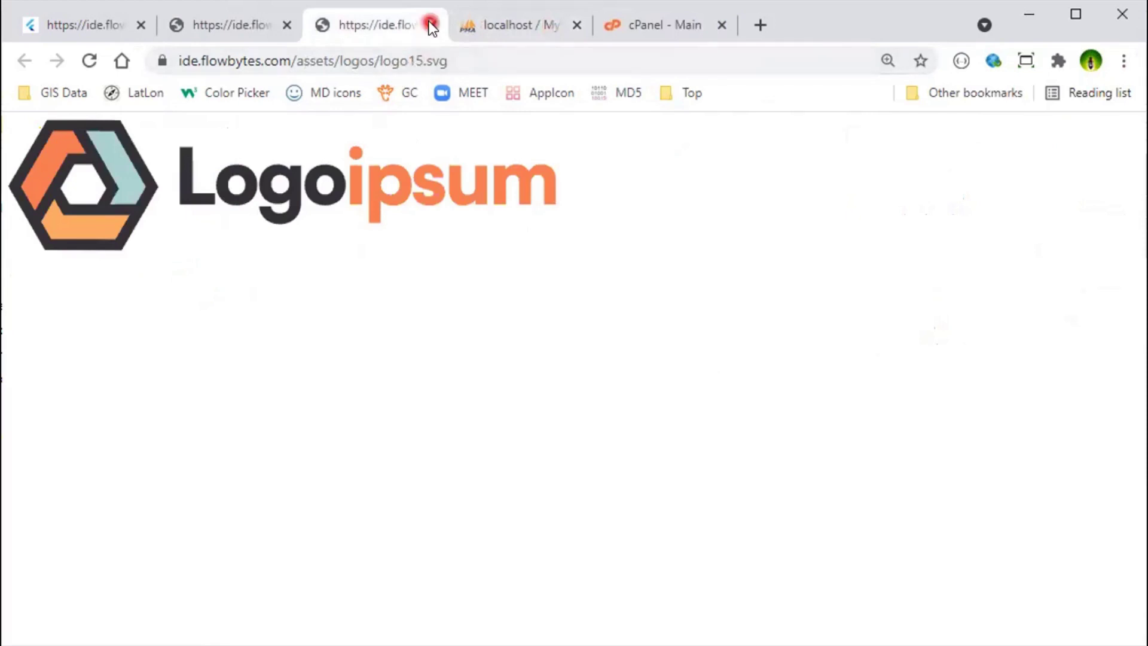
click(430, 25)
click(1123, 61)
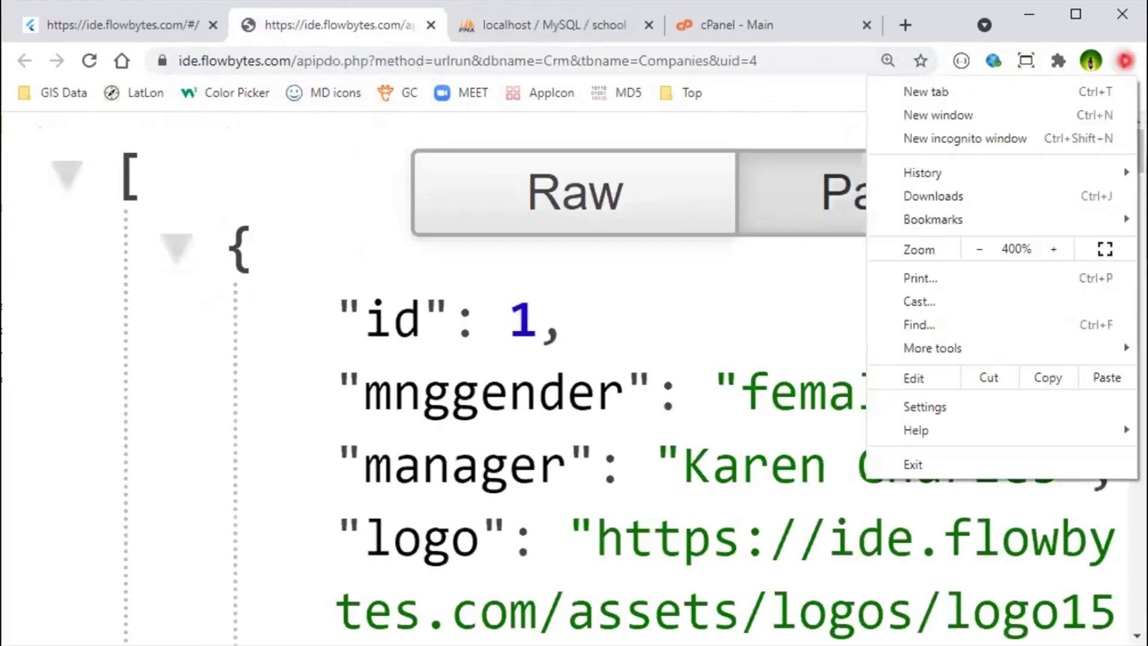
Step: Zoom the JSON page out five steps, then go back to the Dalinga IDE tab
click(980, 248)
click(981, 248)
click(981, 247)
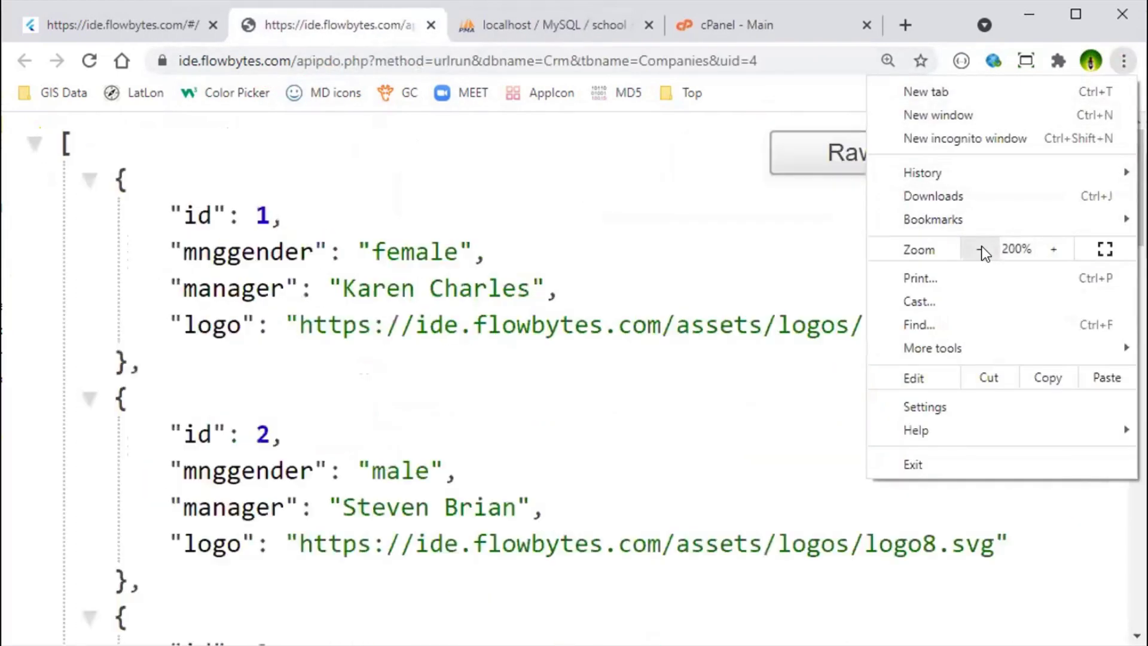
click(981, 247)
click(981, 247)
click(981, 247)
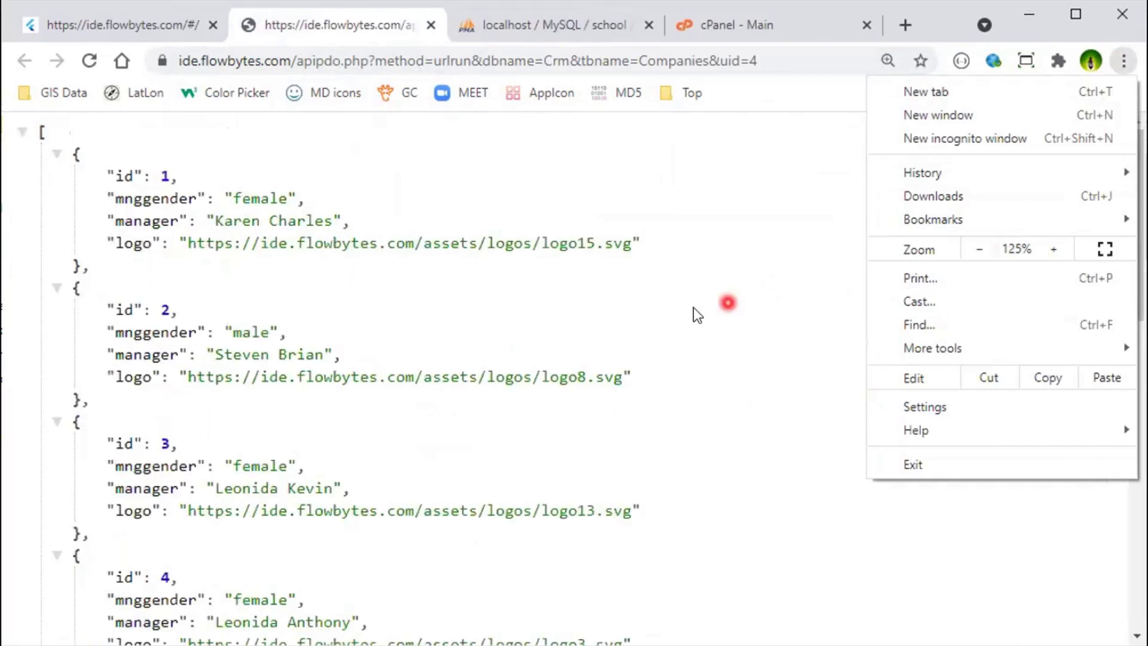
click(413, 278)
click(156, 24)
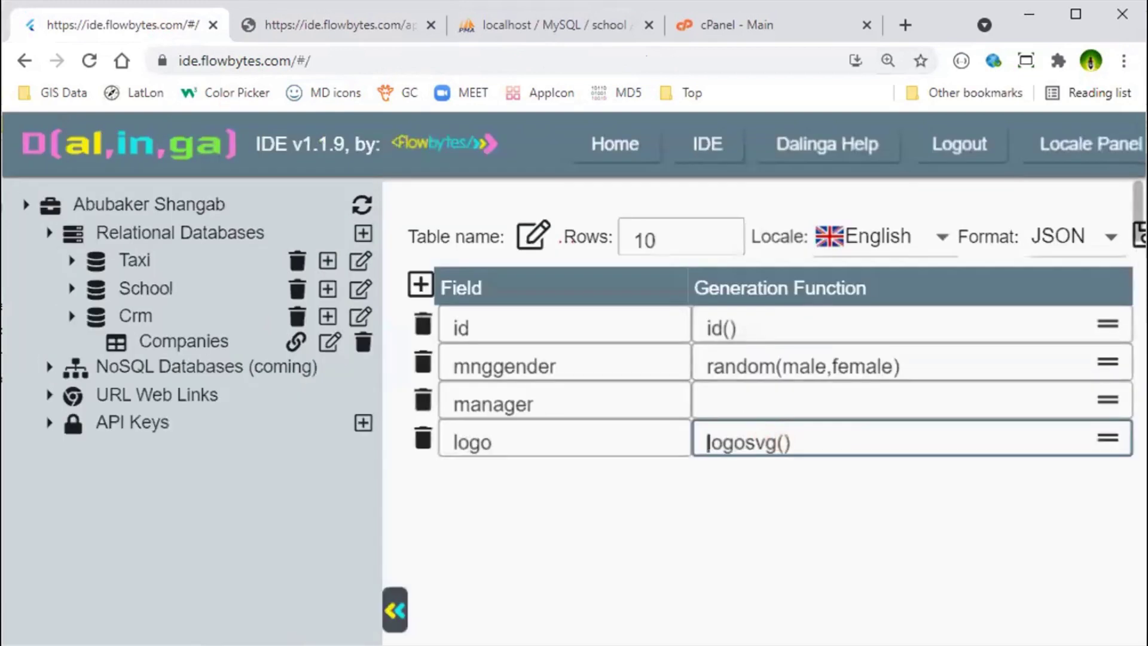
click(1123, 61)
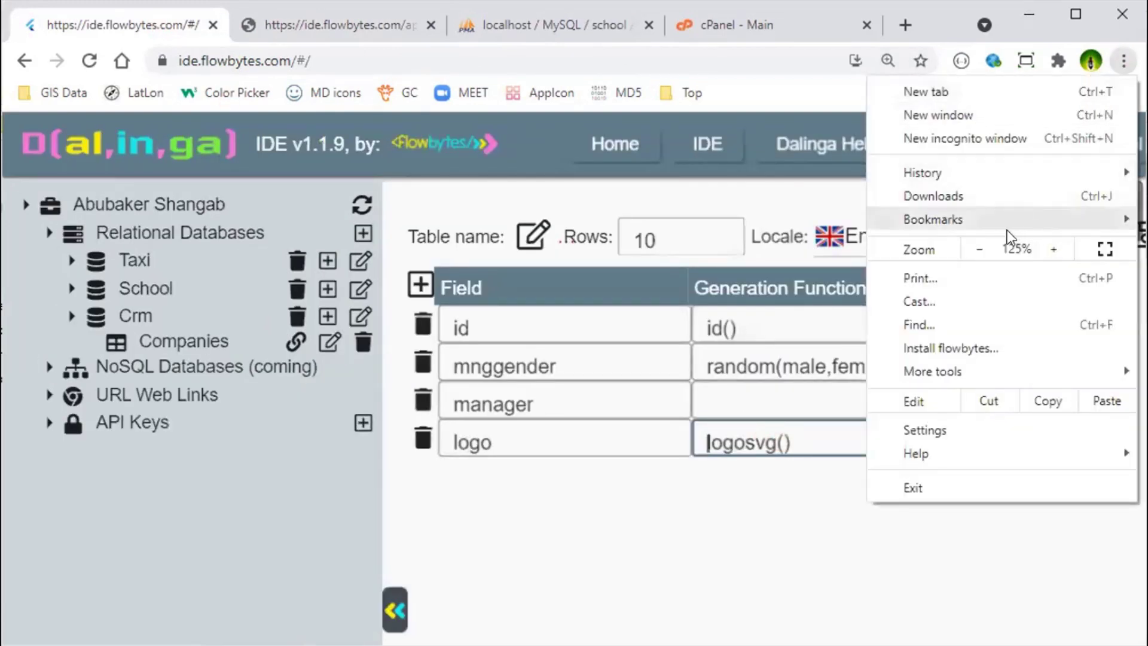
click(981, 251)
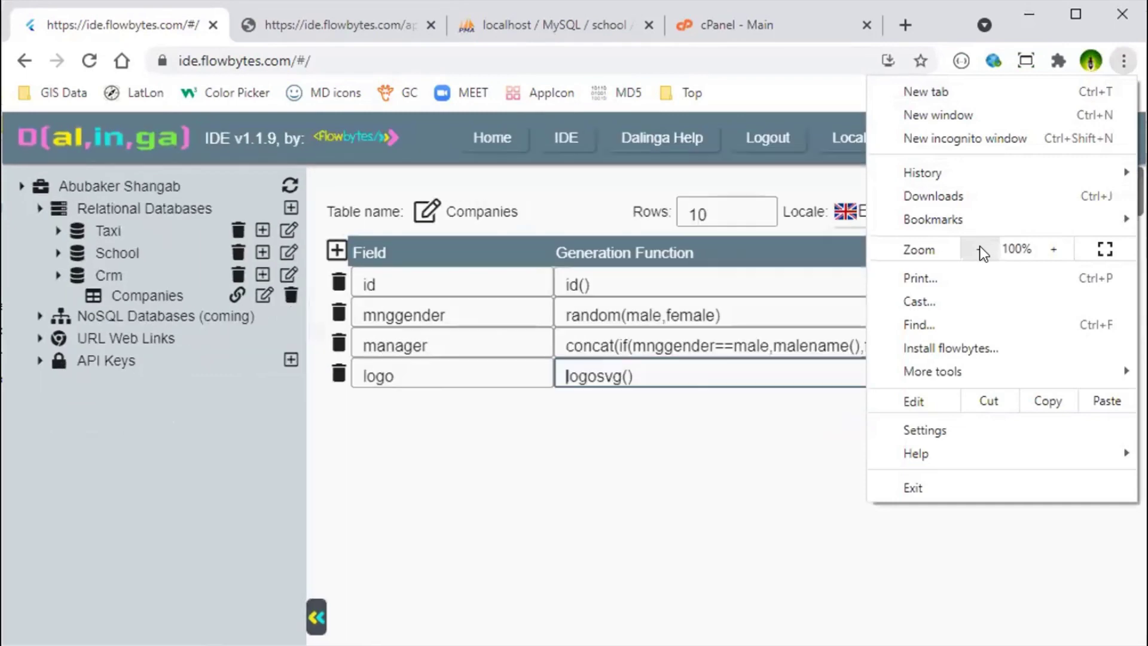
click(487, 450)
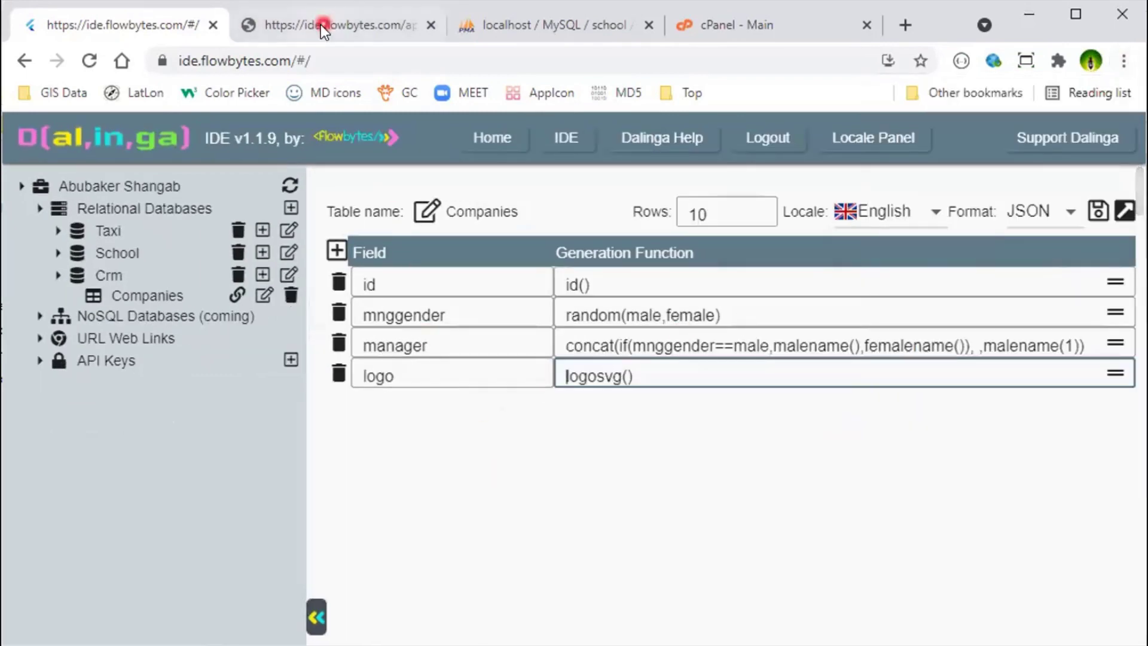
click(317, 35)
click(193, 22)
Step: Add a mngphoto field and paste manager's gender condition into its function
click(338, 252)
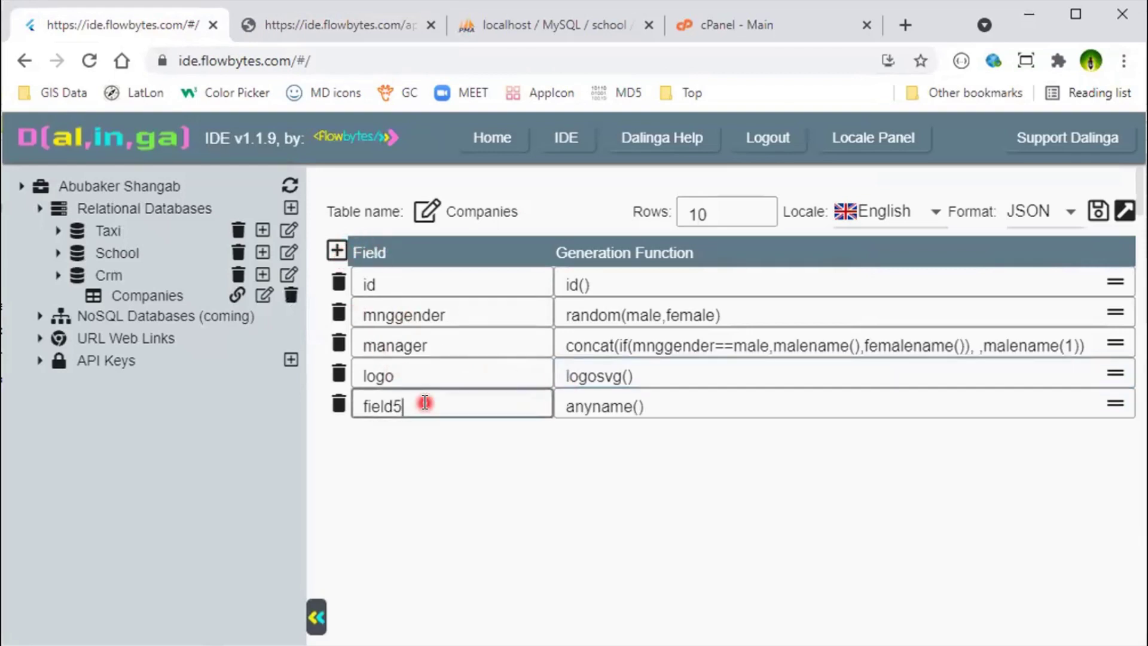
key(BackSpace)
key(BackSpace)
key(BackSpace)
key(BackSpace)
key(BackSpace)
key(BackSpace)
text(mngphoto)
click(698, 393)
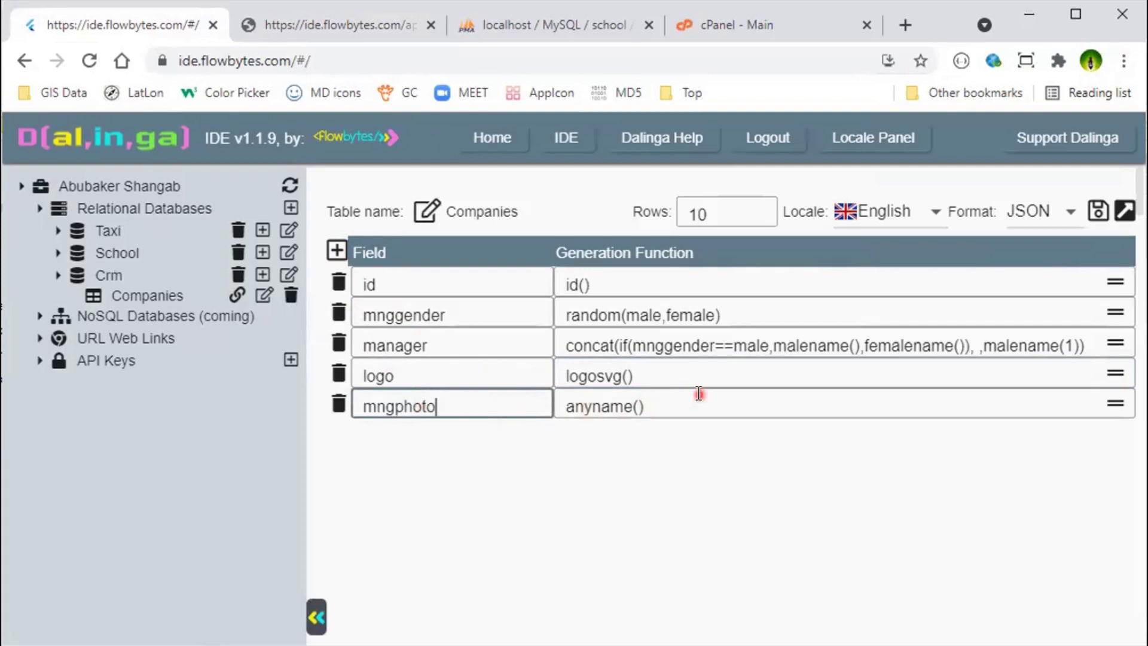
key(BackSpace)
key(BackSpace)
key(BackSpace)
key(BackSpace)
key(BackSpace)
key(BackSpace)
key(BackSpace)
key(BackSpace)
key(BackSpace)
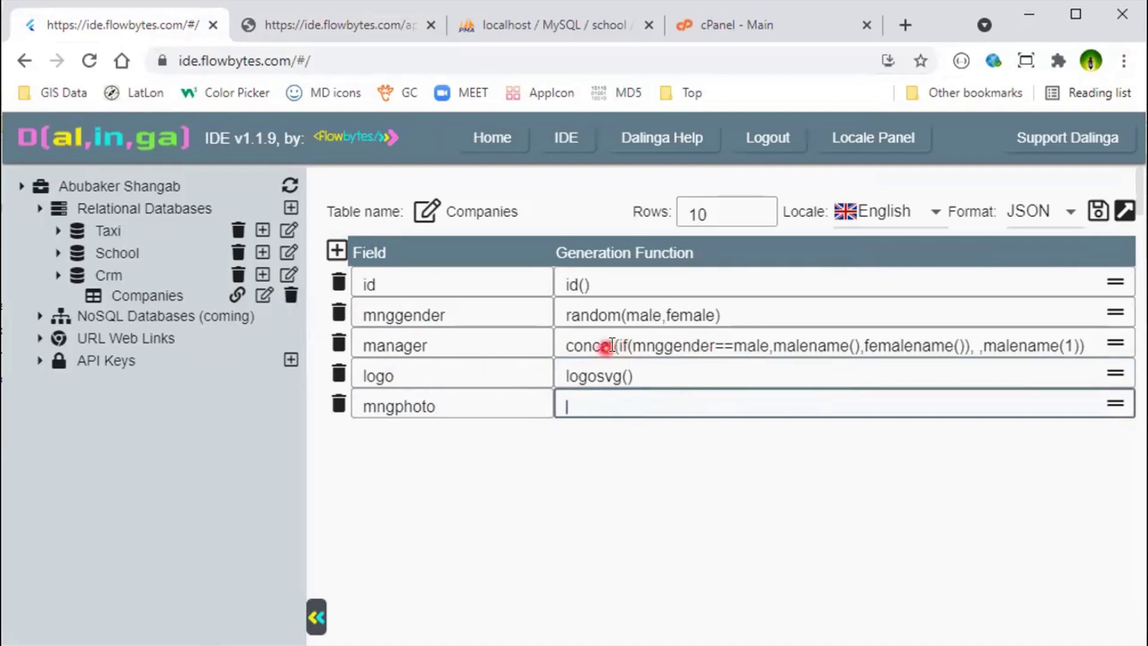
drag(618, 342, 962, 332)
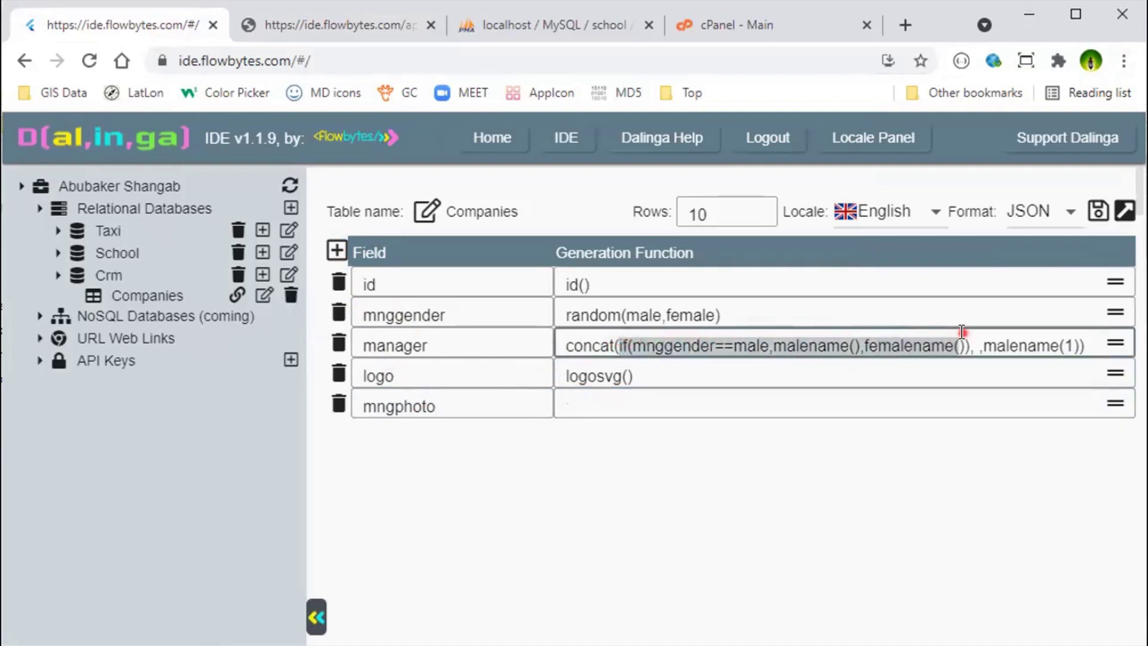
click(634, 400)
text(if(mnggender==male,malename(),femalename()))
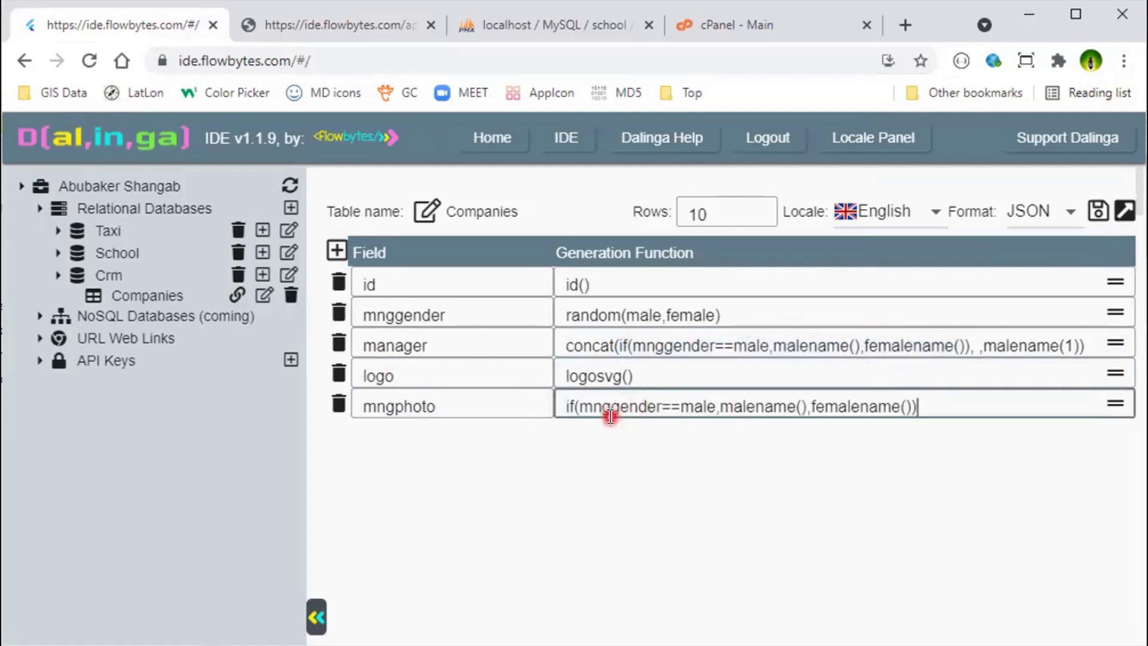
Step: Change the formula to if(mnggender==male,photo(men),photo(women)) and save the table
double_click(754, 406)
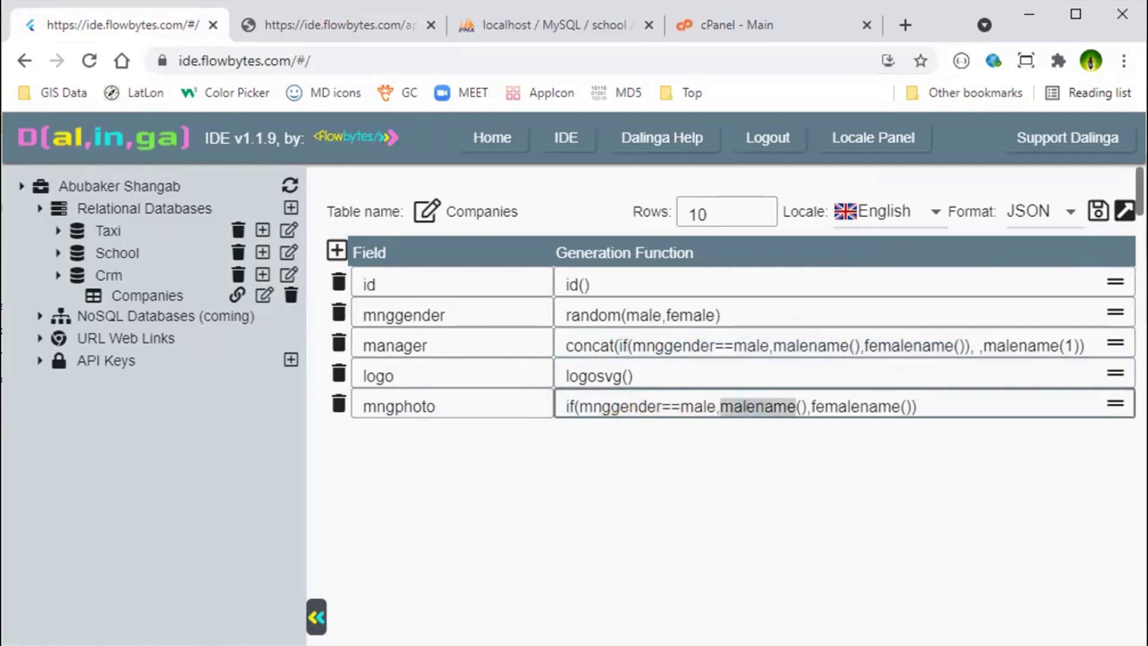
text(phto)
key(BackSpace)
key(BackSpace)
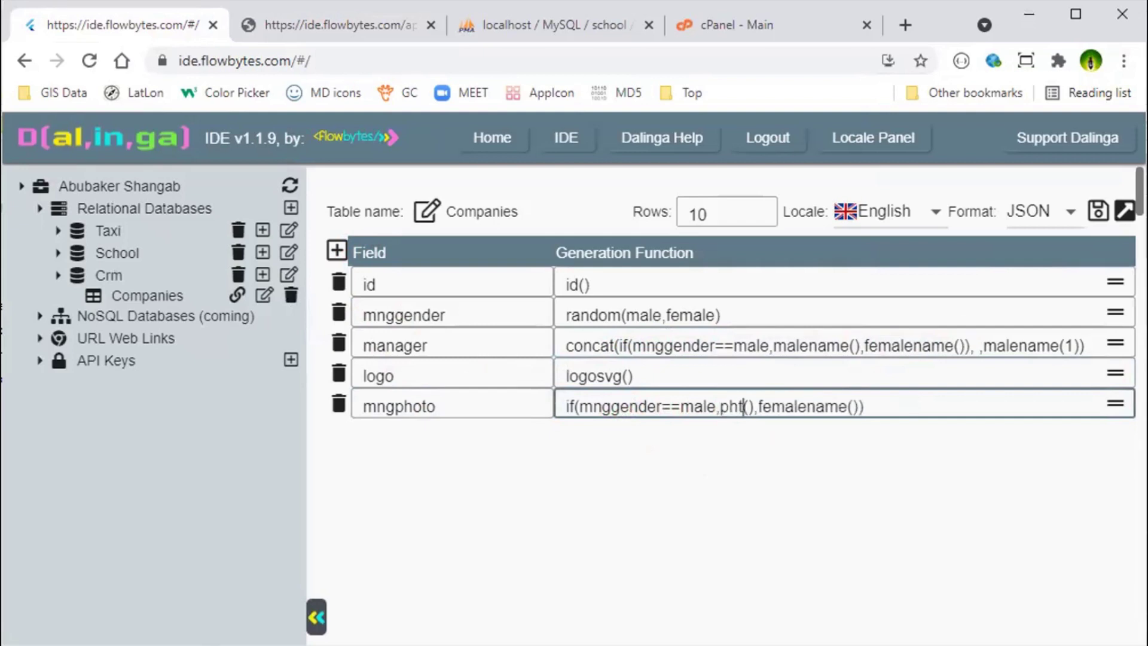
text(oto()
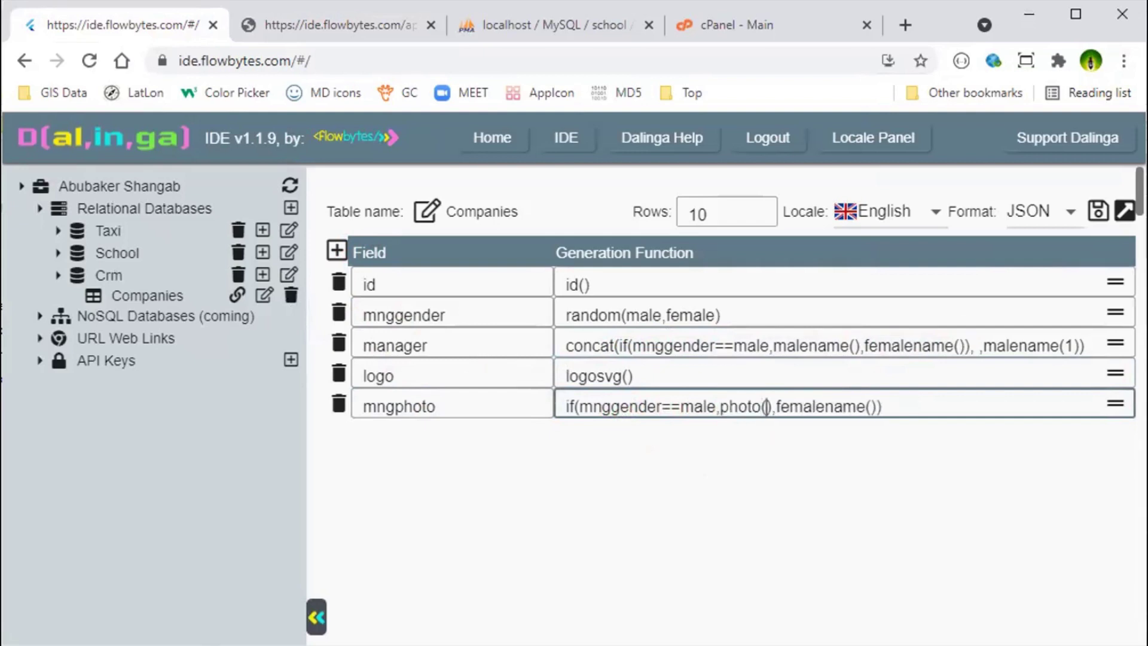
text(men)
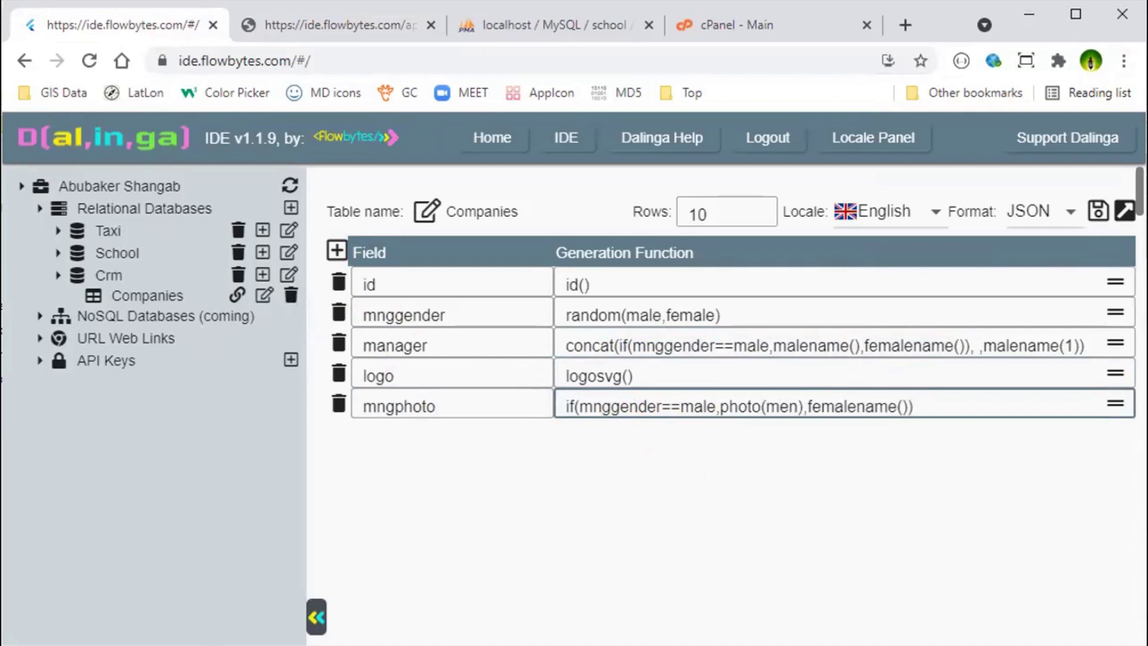
double_click(861, 407)
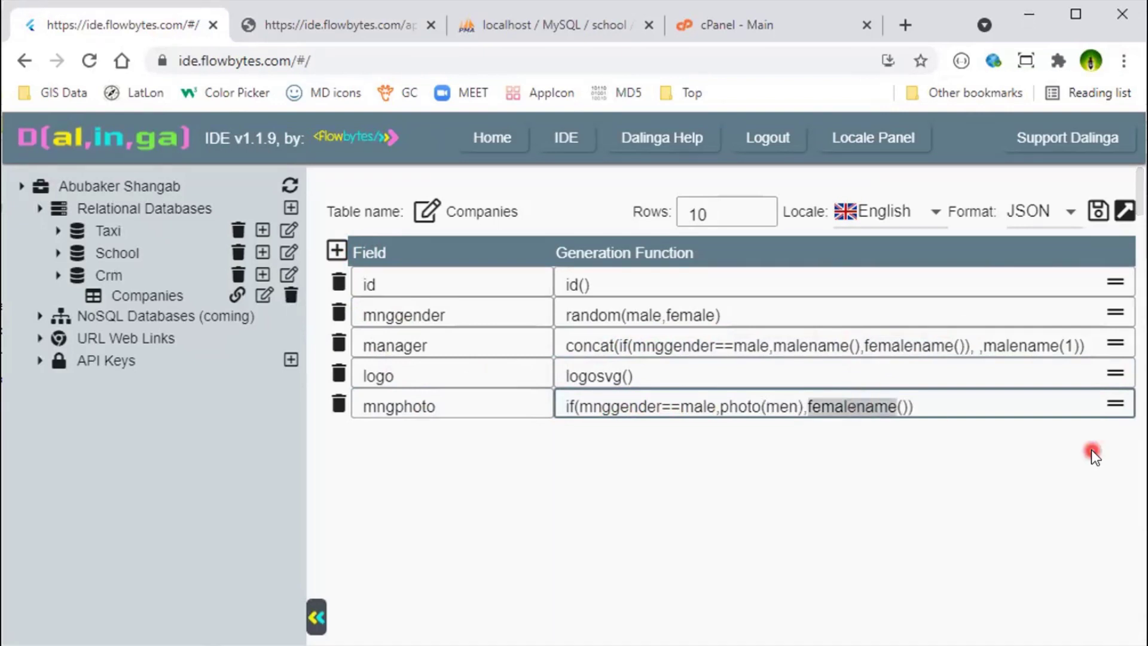
text(photo)
key(Right)
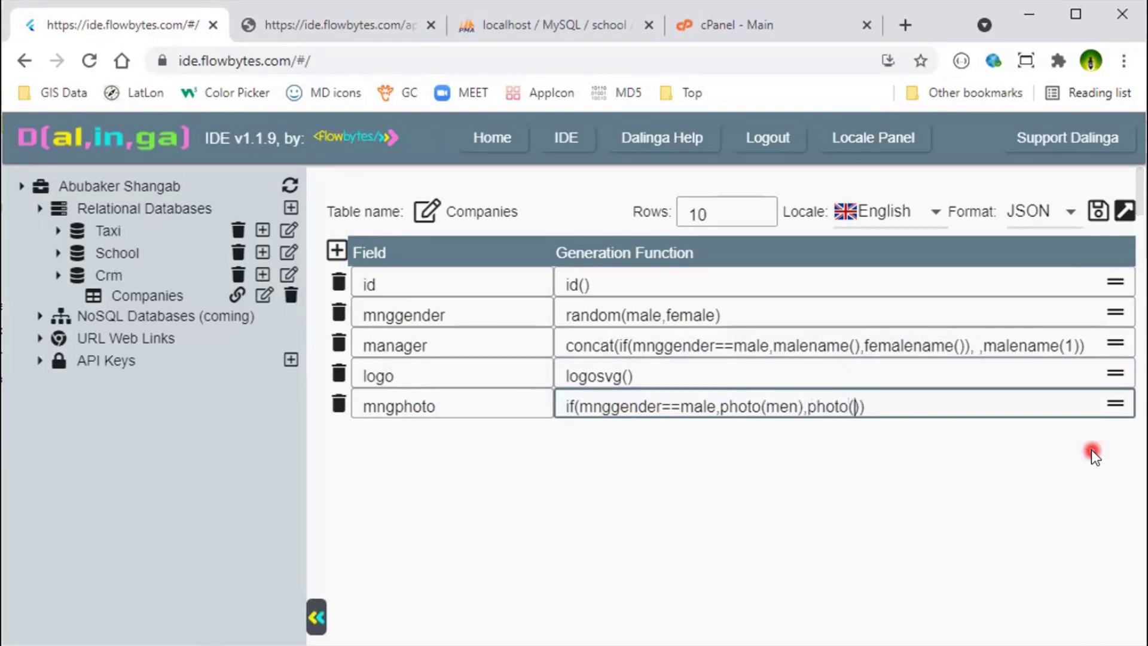
text(women)
double_click(825, 406)
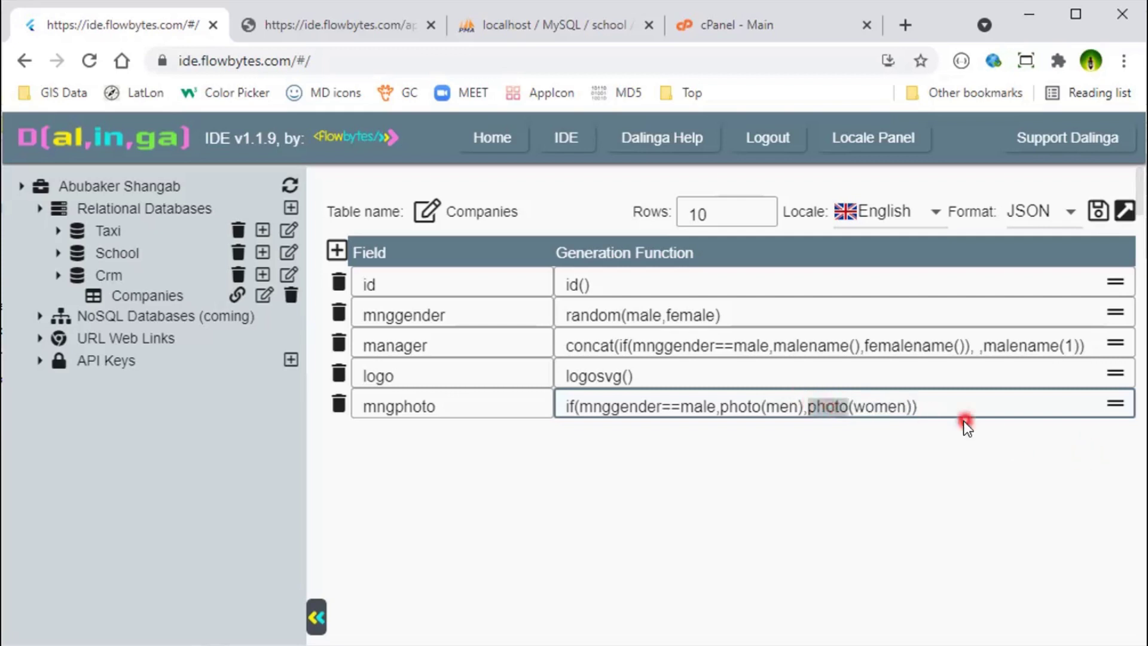
double_click(886, 407)
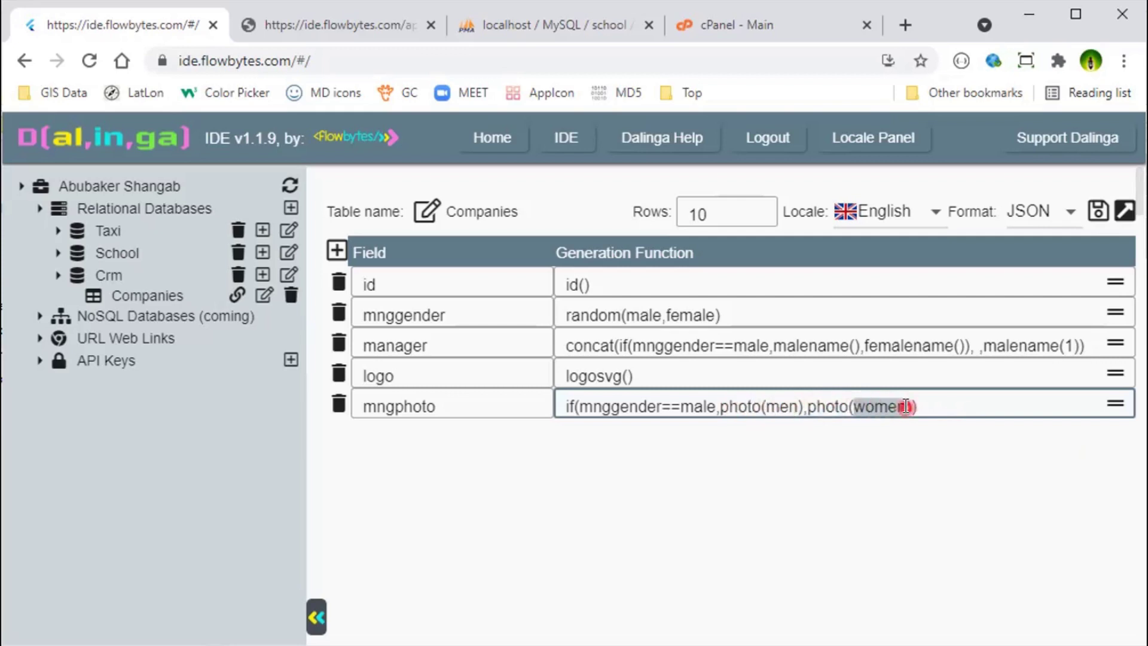
click(933, 404)
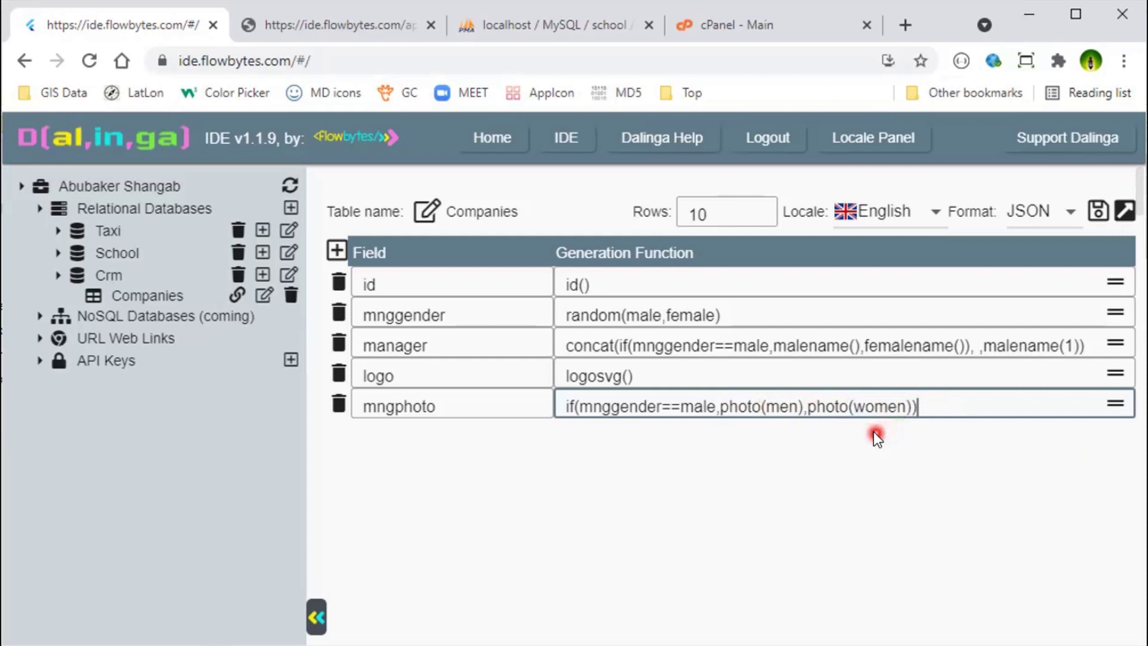
click(1098, 212)
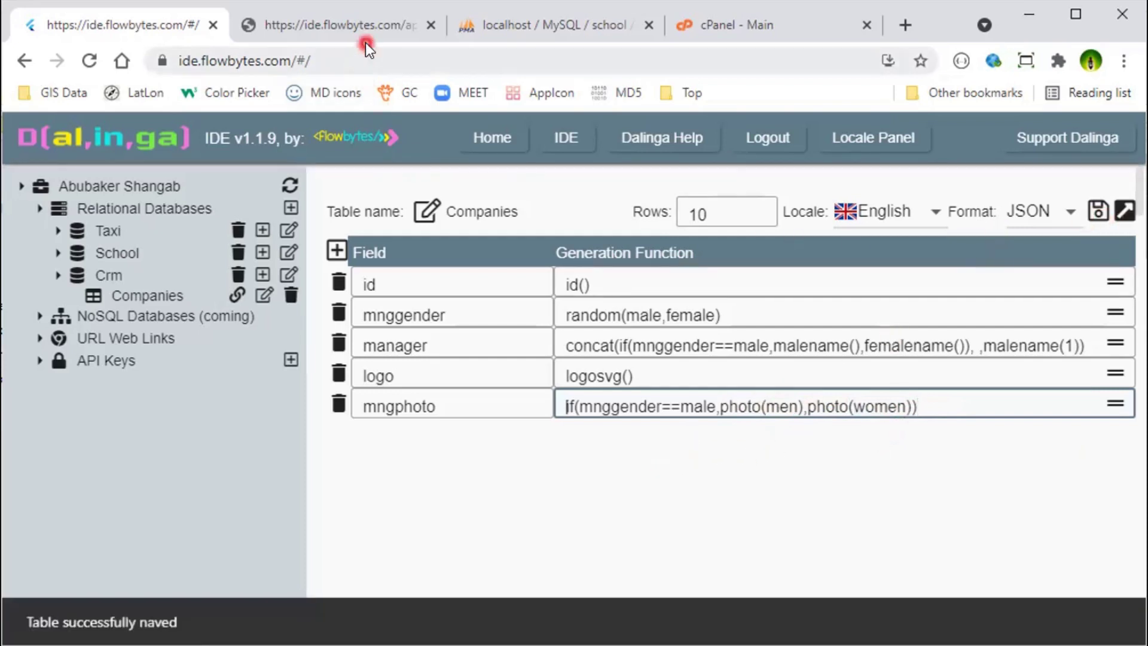
click(367, 31)
Step: Reload the JSON, preview the men/30.jpg and women/52.jpg portraits, then return to the editor
click(88, 62)
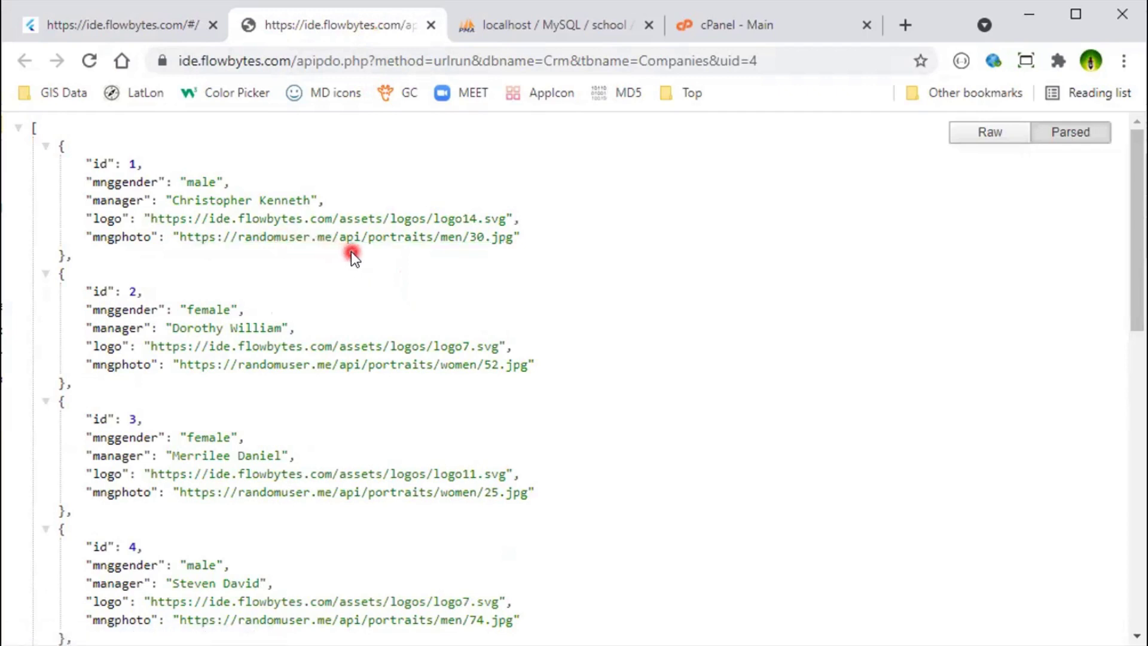
middle_click(293, 239)
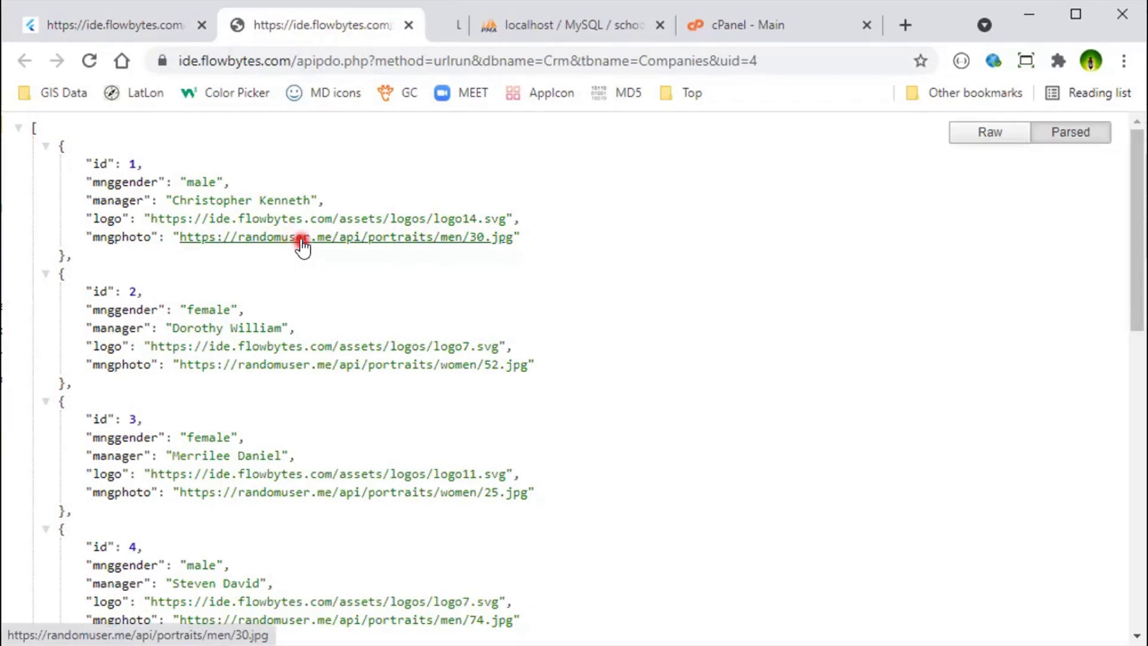
click(374, 33)
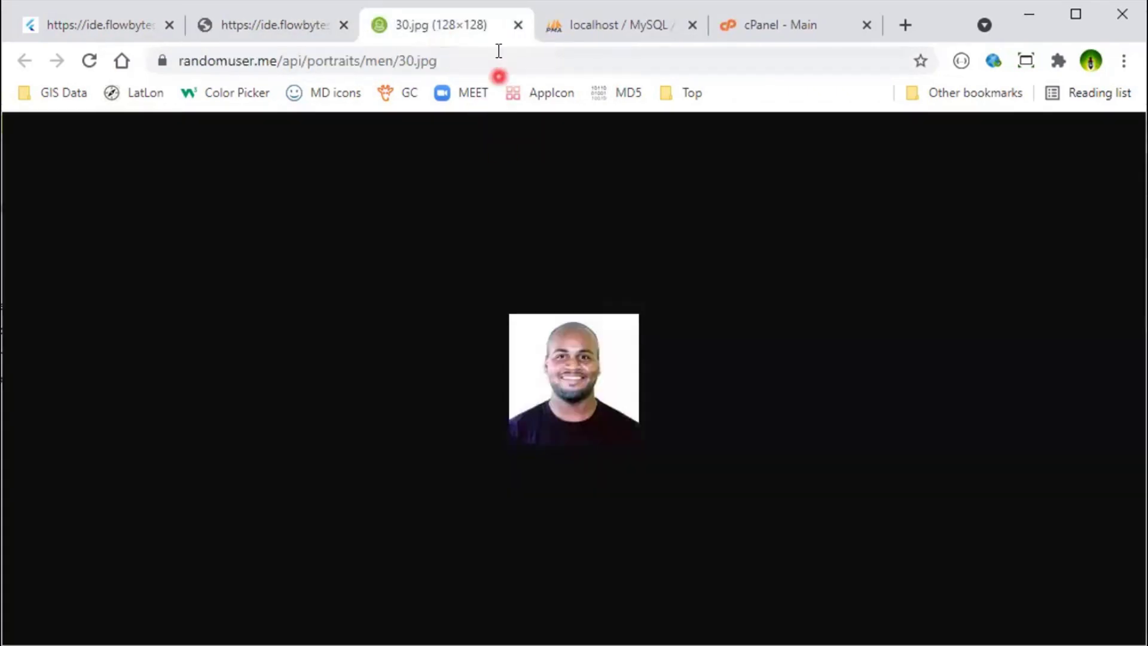
click(518, 25)
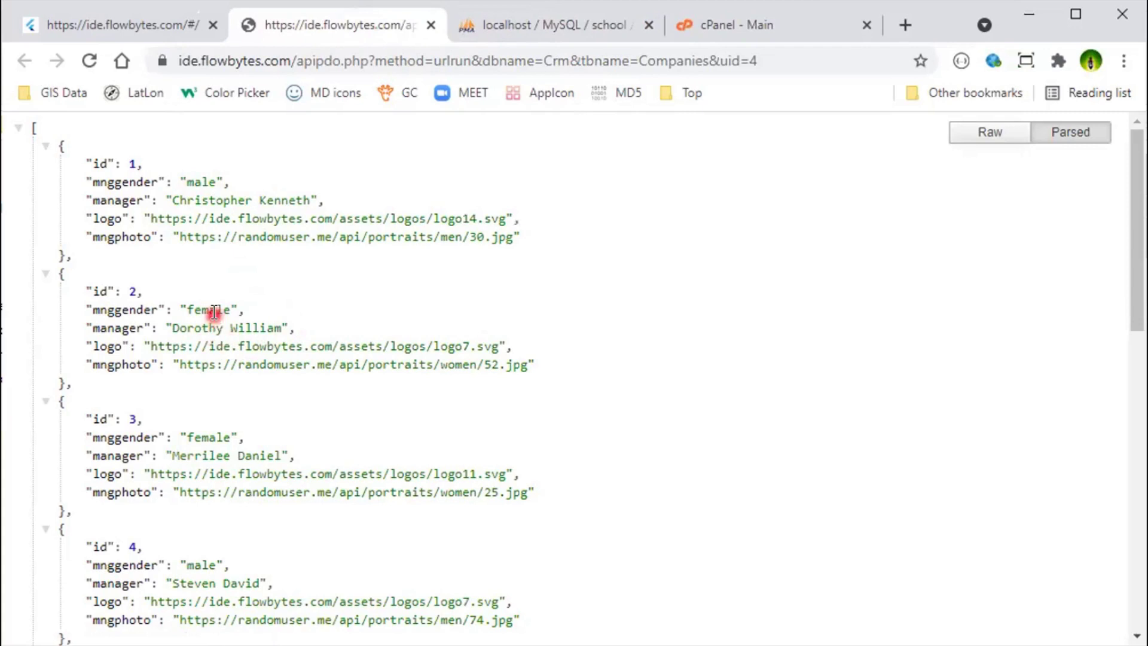
middle_click(312, 369)
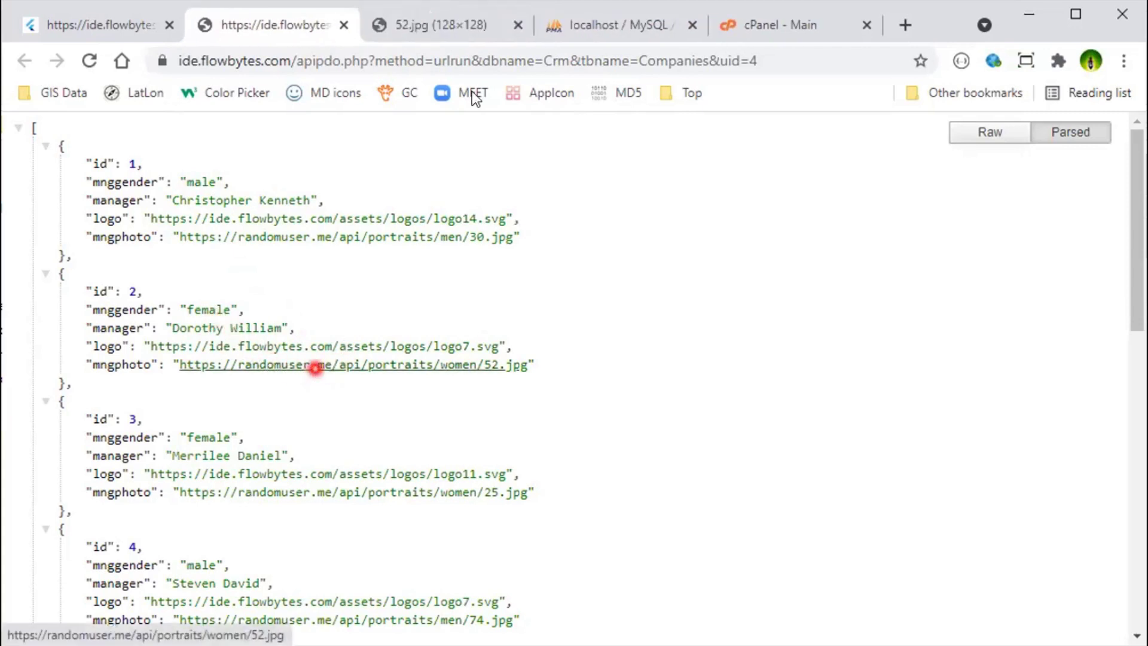
click(504, 38)
click(520, 26)
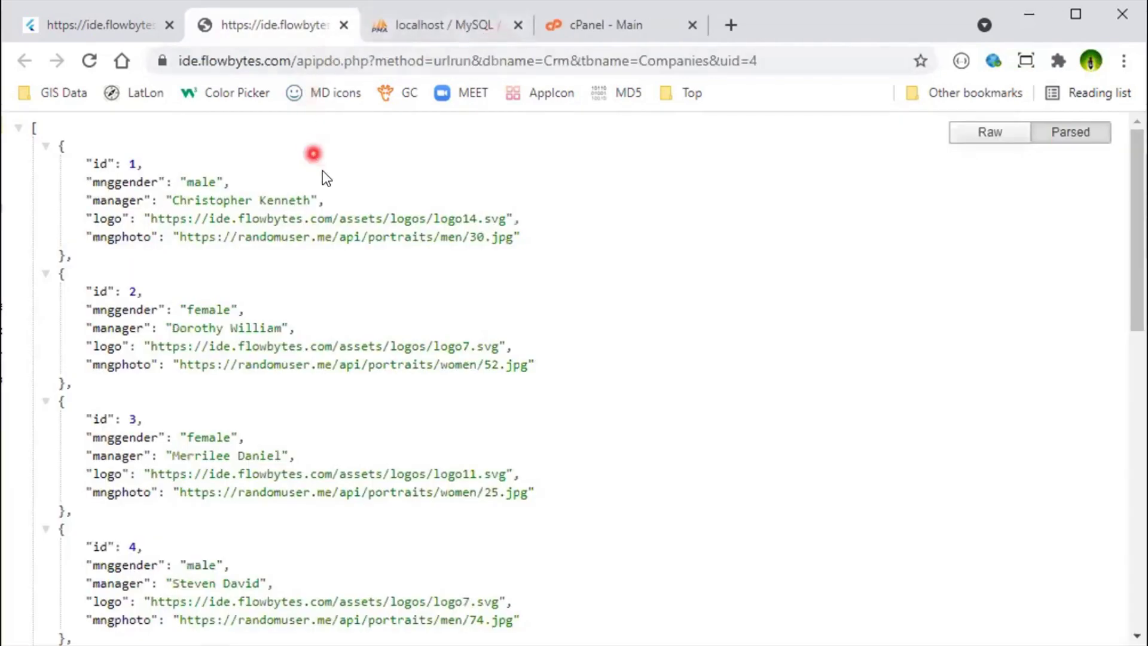
click(141, 31)
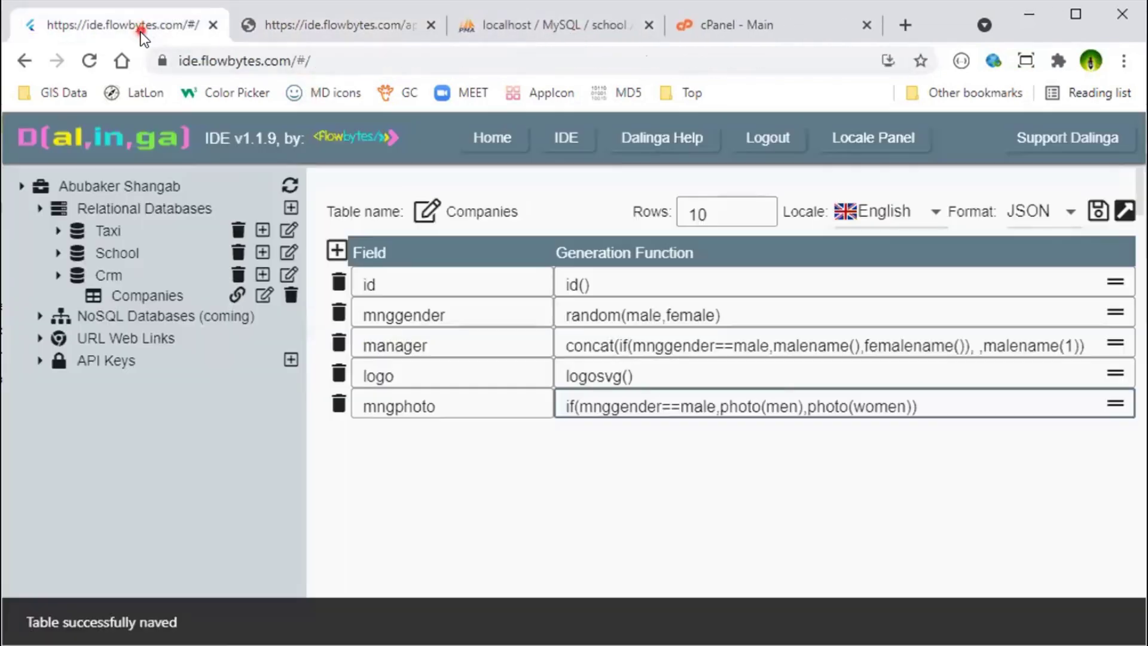
Step: Add a sixth field, companypic, using image(200,50), and save the Companies table
click(336, 253)
click(419, 436)
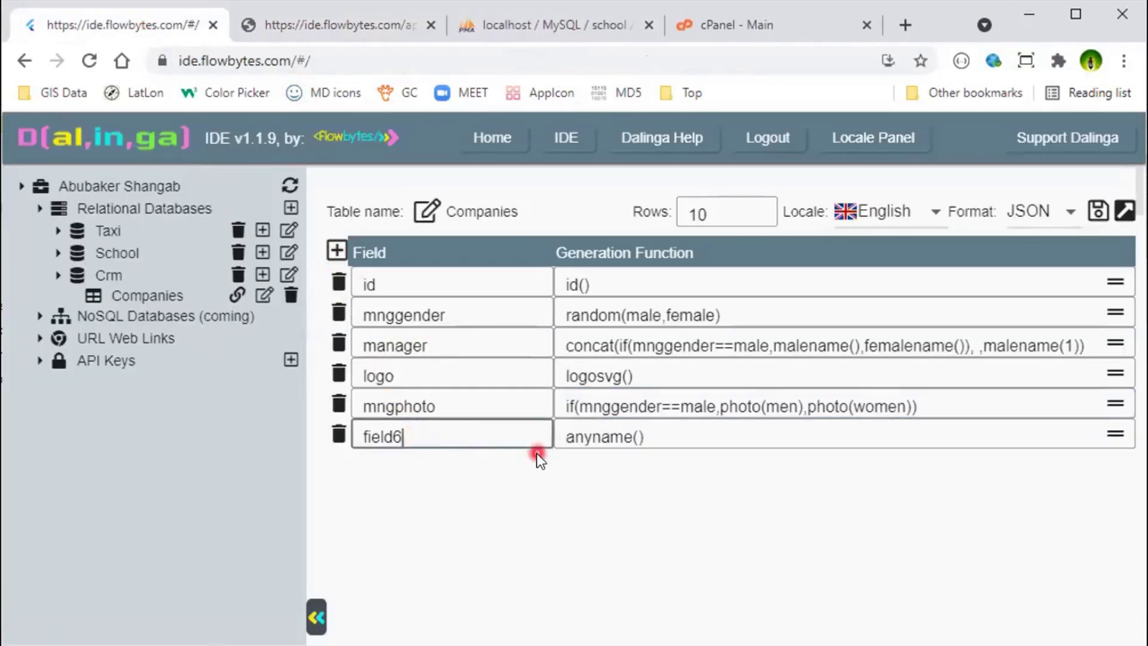
key(BackSpace)
key(BackSpace)
key(BackSpace)
key(BackSpace)
key(BackSpace)
key(BackSpace)
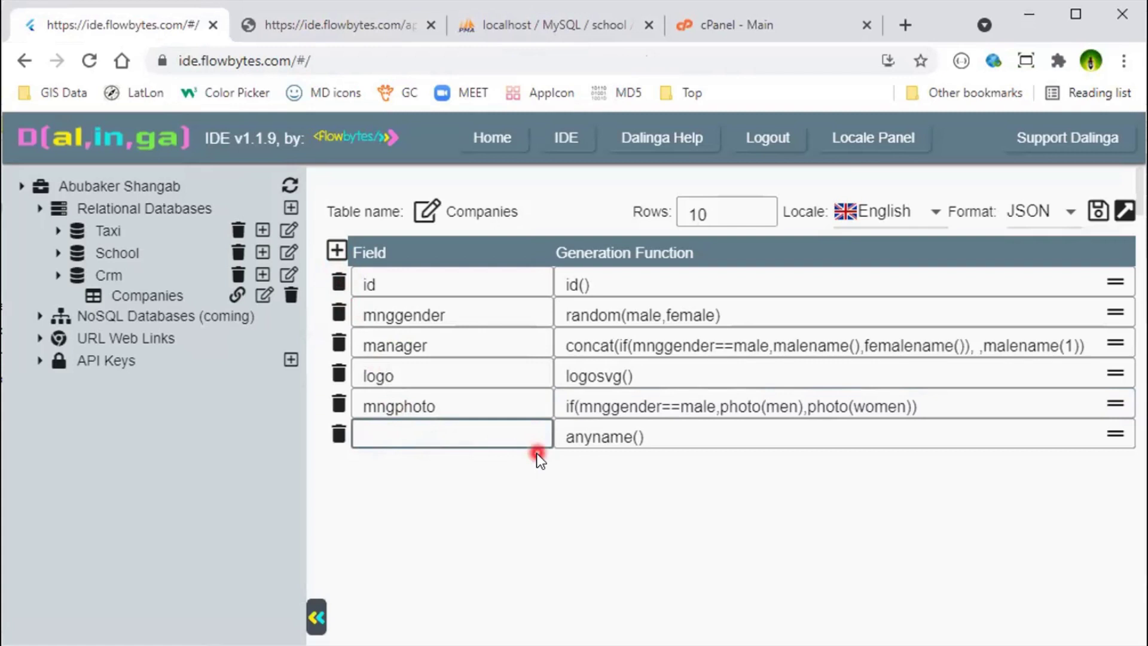
text(companysite)
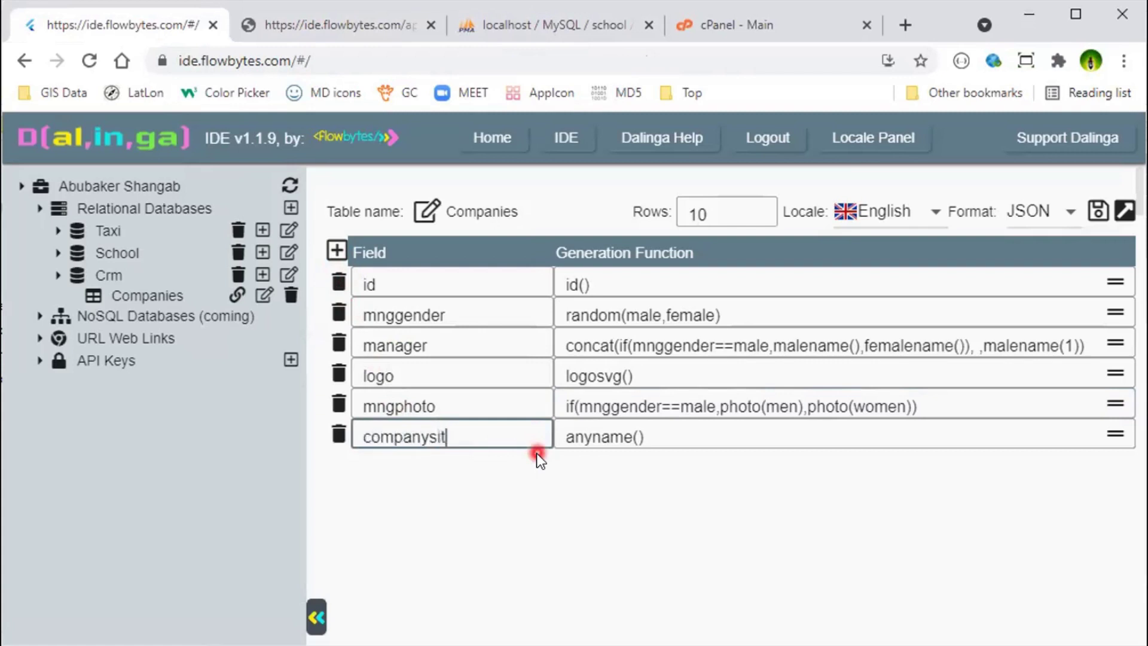
key(BackSpace)
key(BackSpace)
key(BackSpace)
key(BackSpace)
text(pic)
click(698, 435)
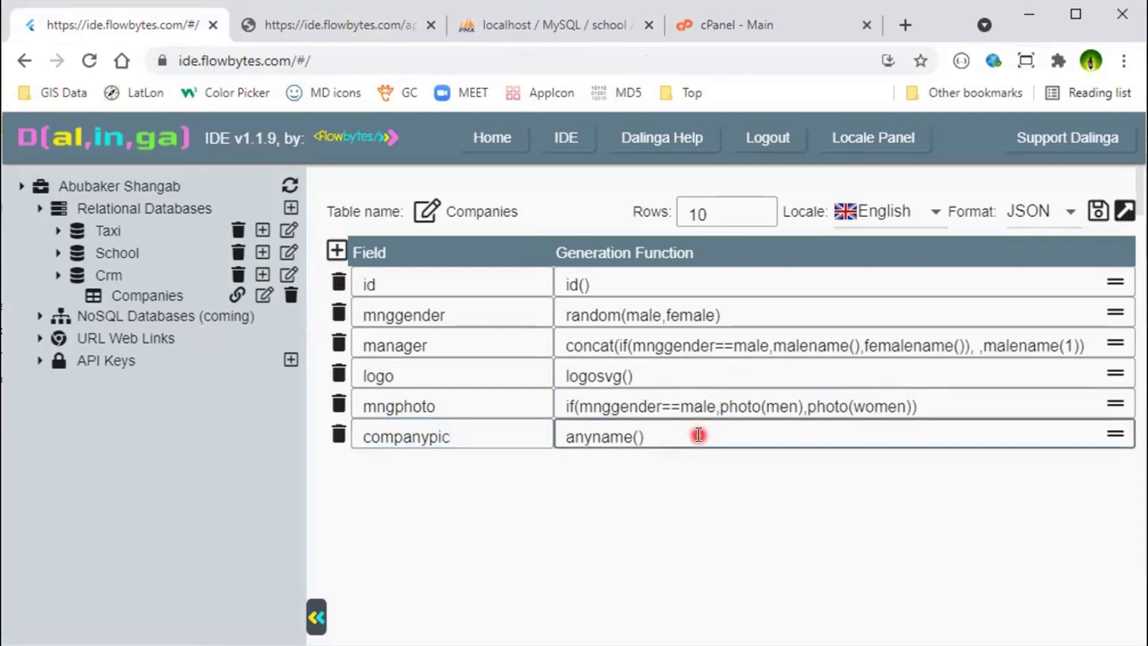
key(BackSpace)
key(BackSpace)
key(BackSpace)
key(BackSpace)
key(BackSpace)
key(BackSpace)
key(BackSpace)
key(BackSpace)
text(image)
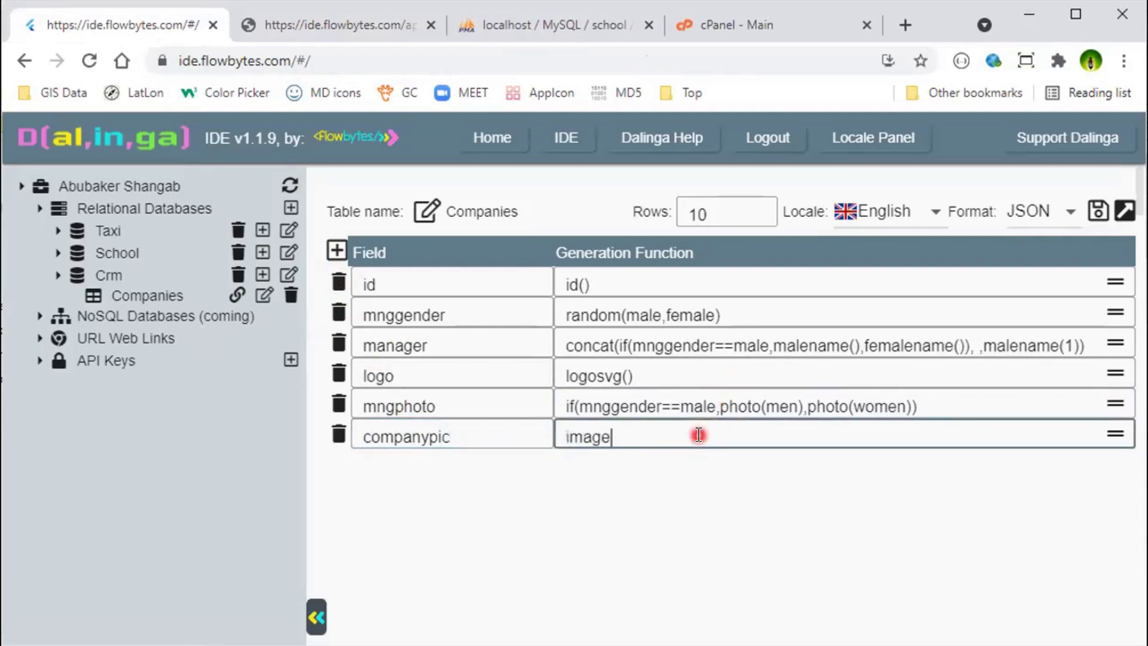
text((200,50)
click(1099, 210)
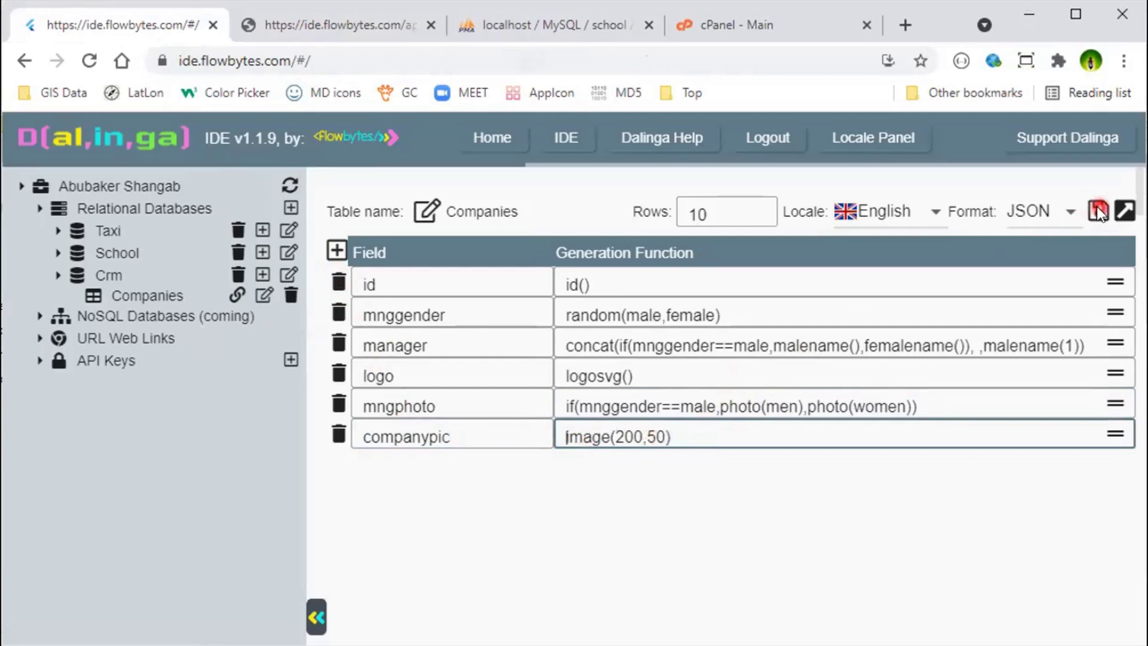
click(304, 32)
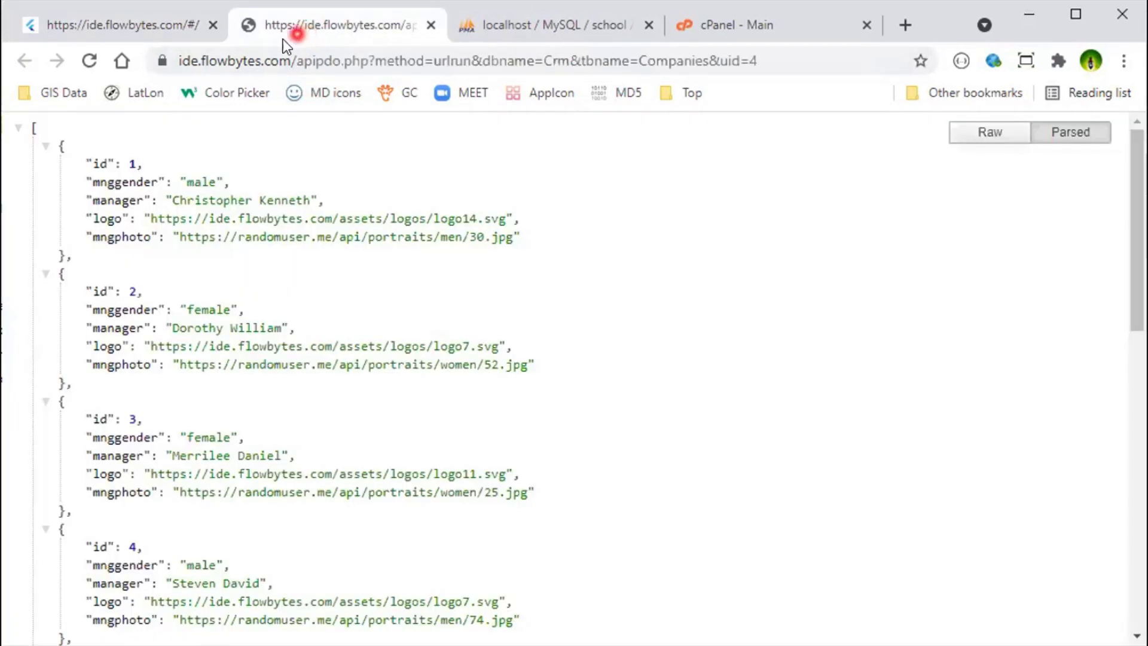
Step: Regenerate the JSON and preview the first two loremflickr 200×50 companypic images
click(94, 66)
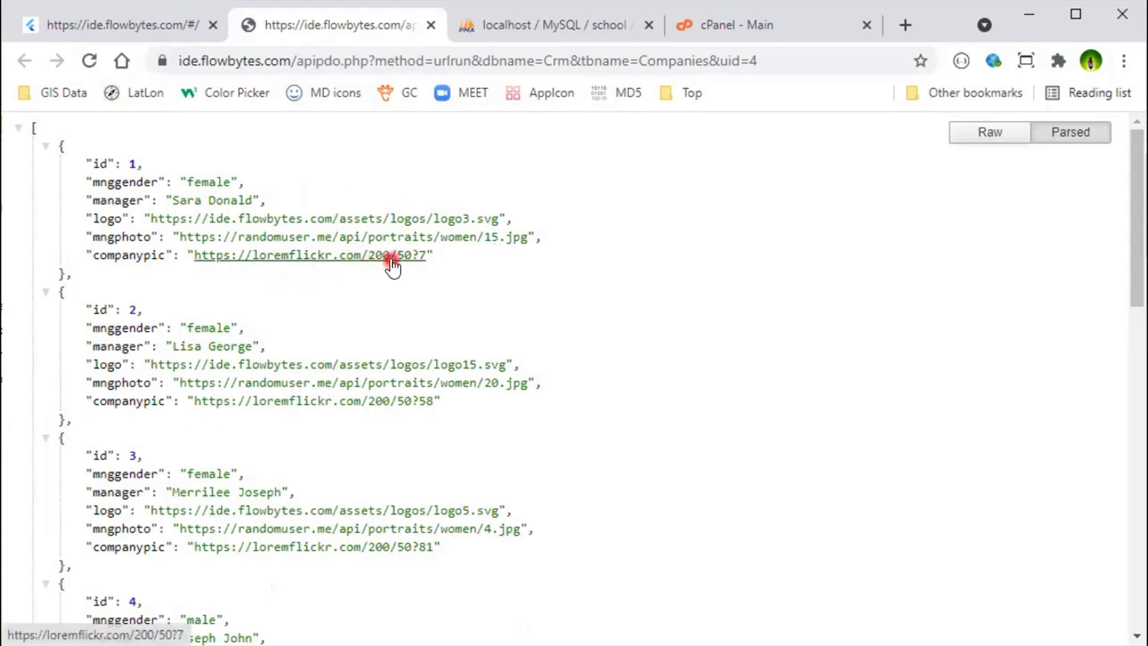
ctrl+click(372, 258)
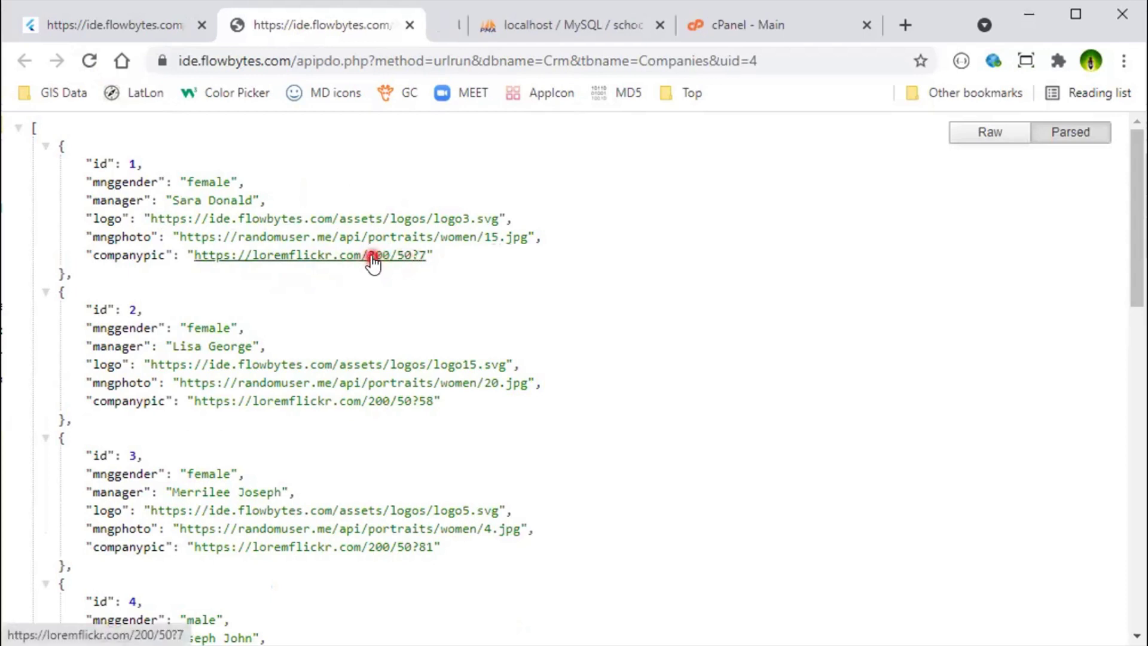
click(445, 31)
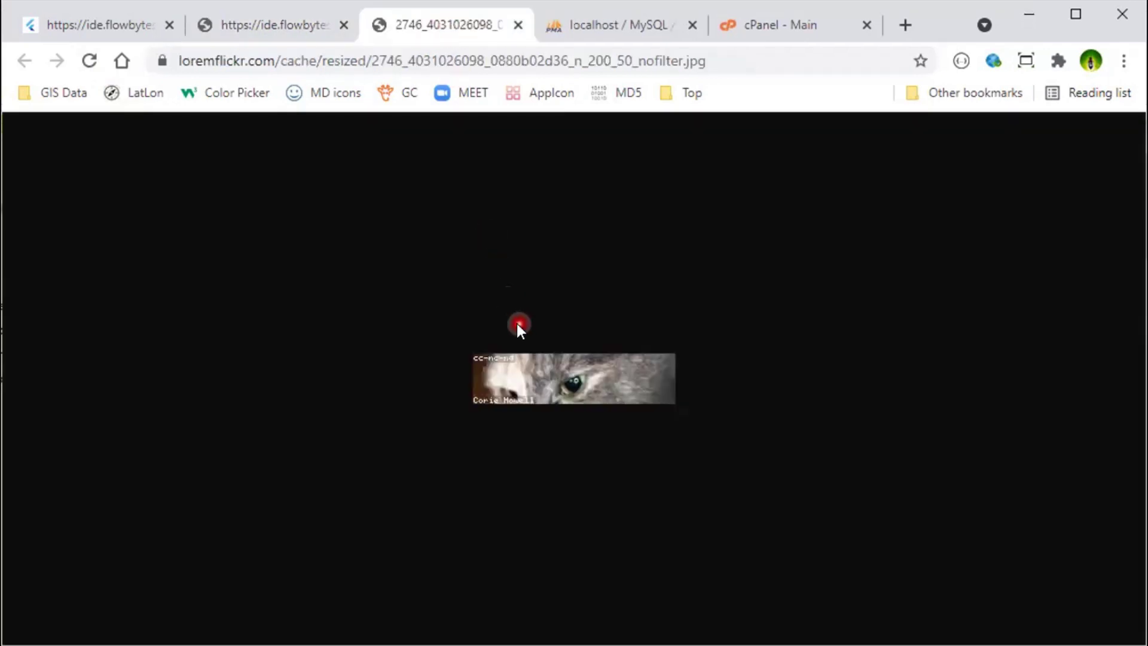
click(298, 26)
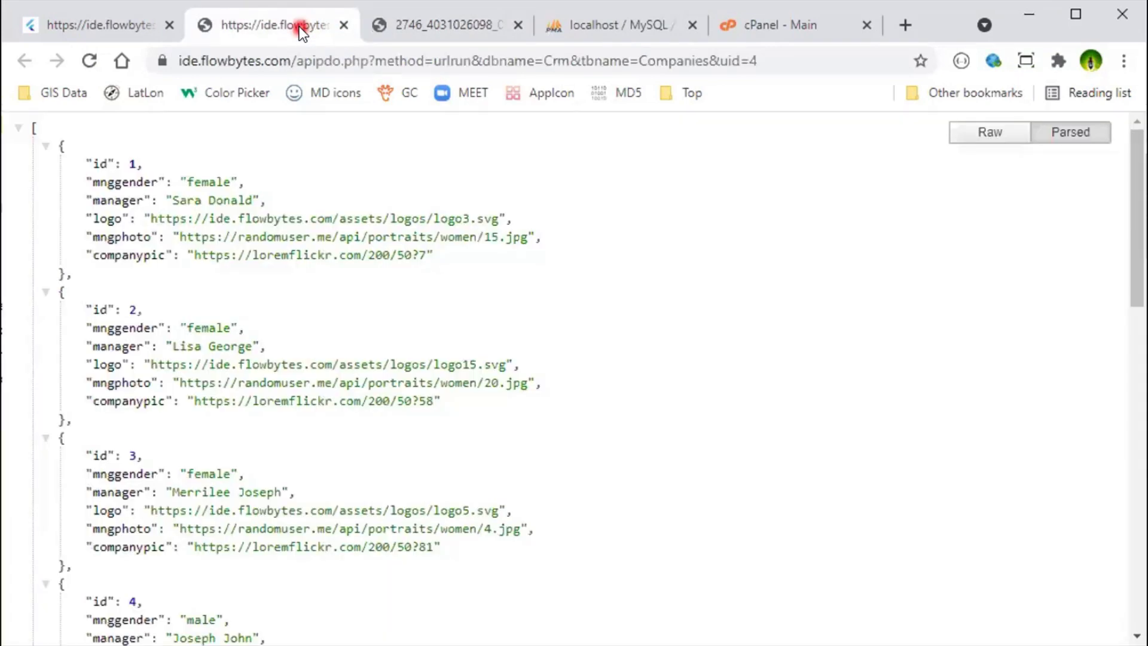
ctrl+click(390, 401)
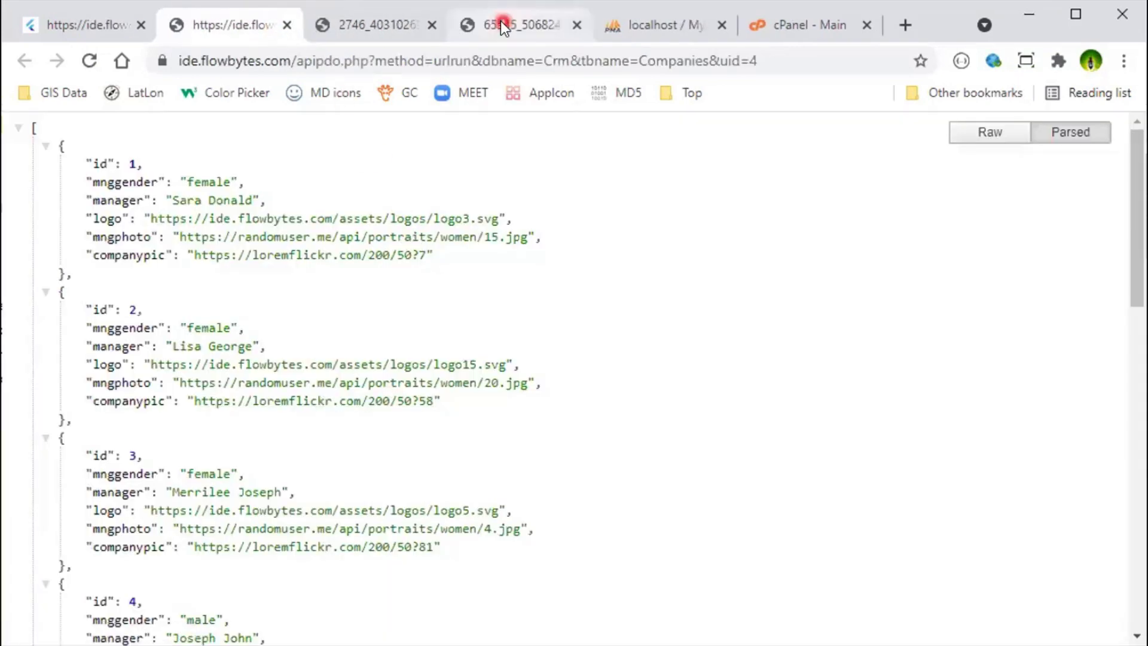
click(500, 20)
click(576, 25)
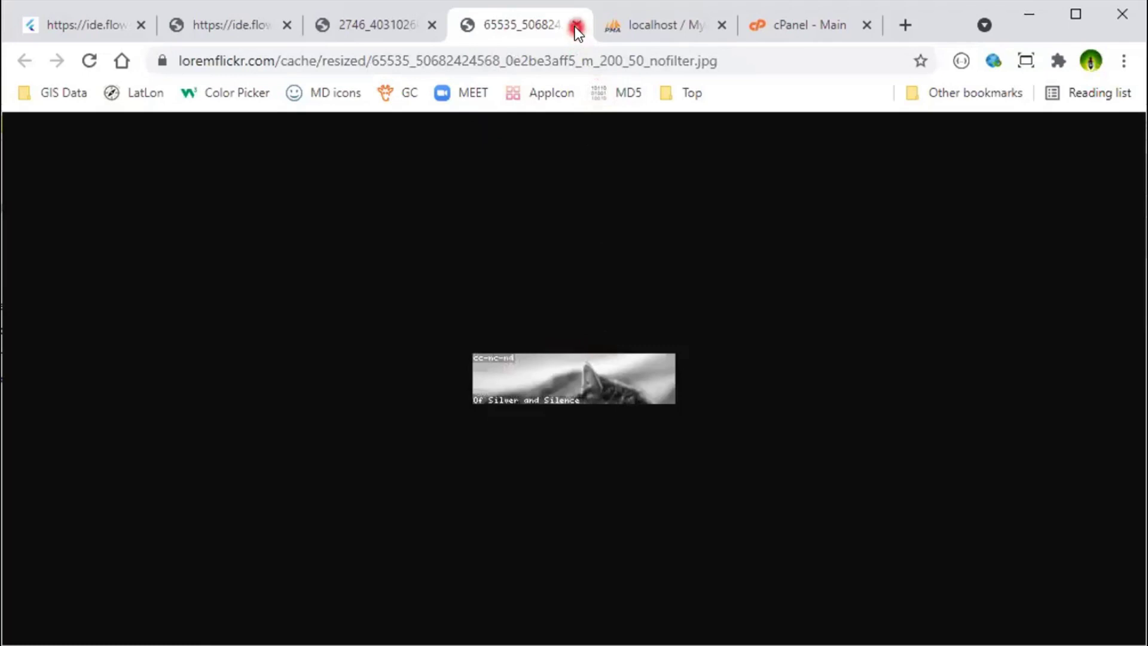
click(432, 24)
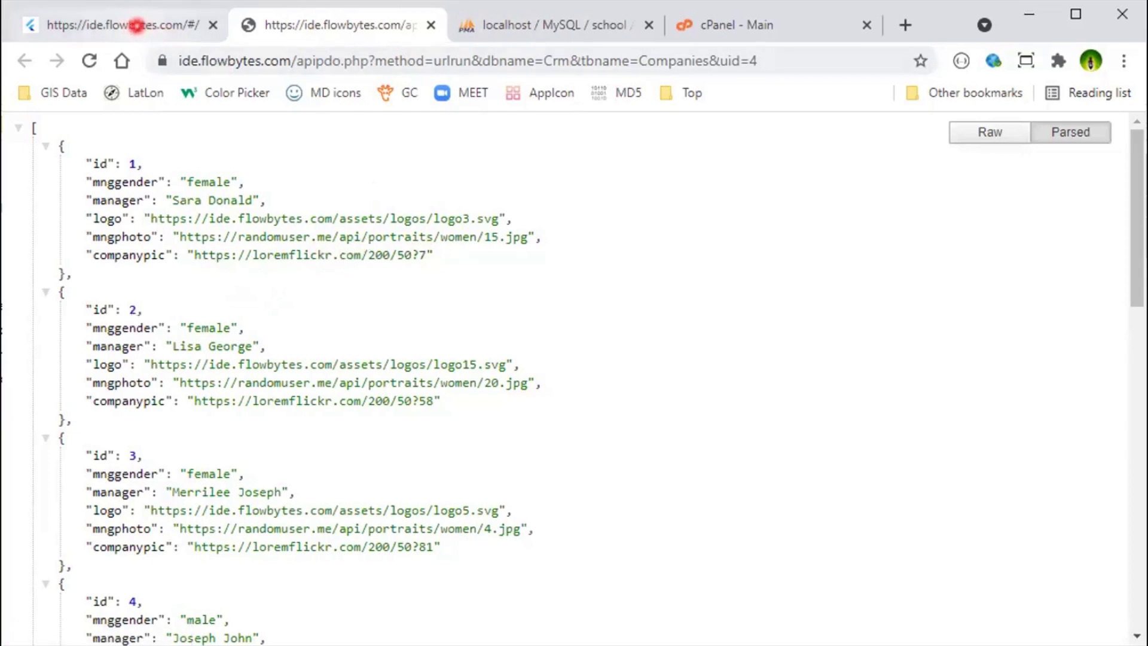
Step: Set the Companies table's output format to HTML and save it
click(152, 24)
click(1063, 220)
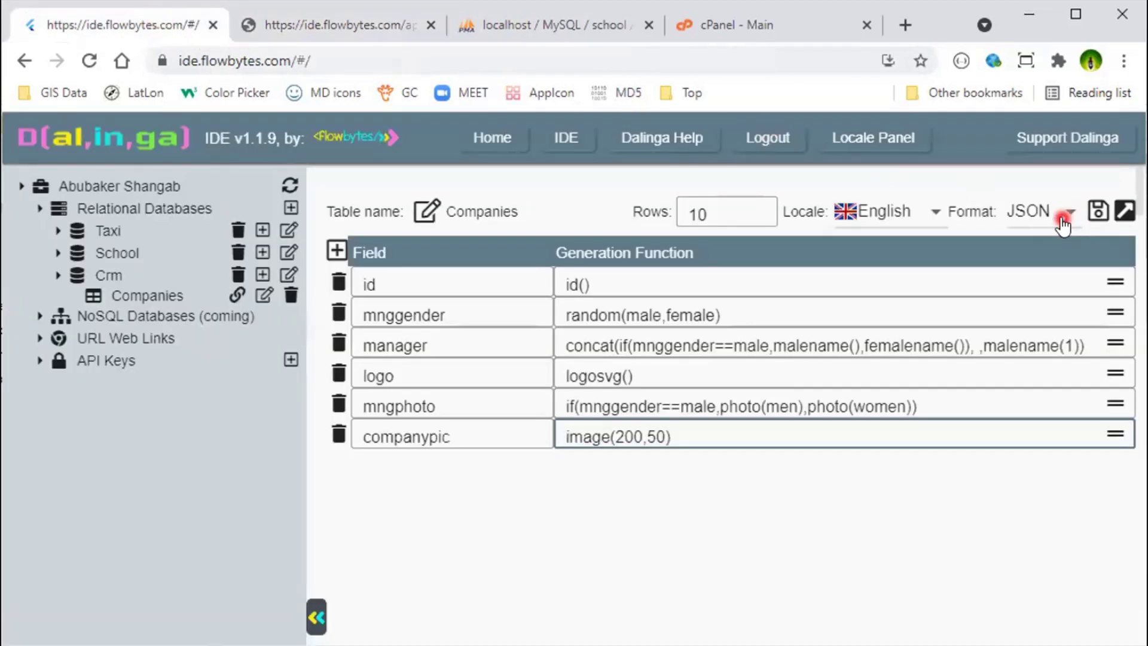
click(1028, 306)
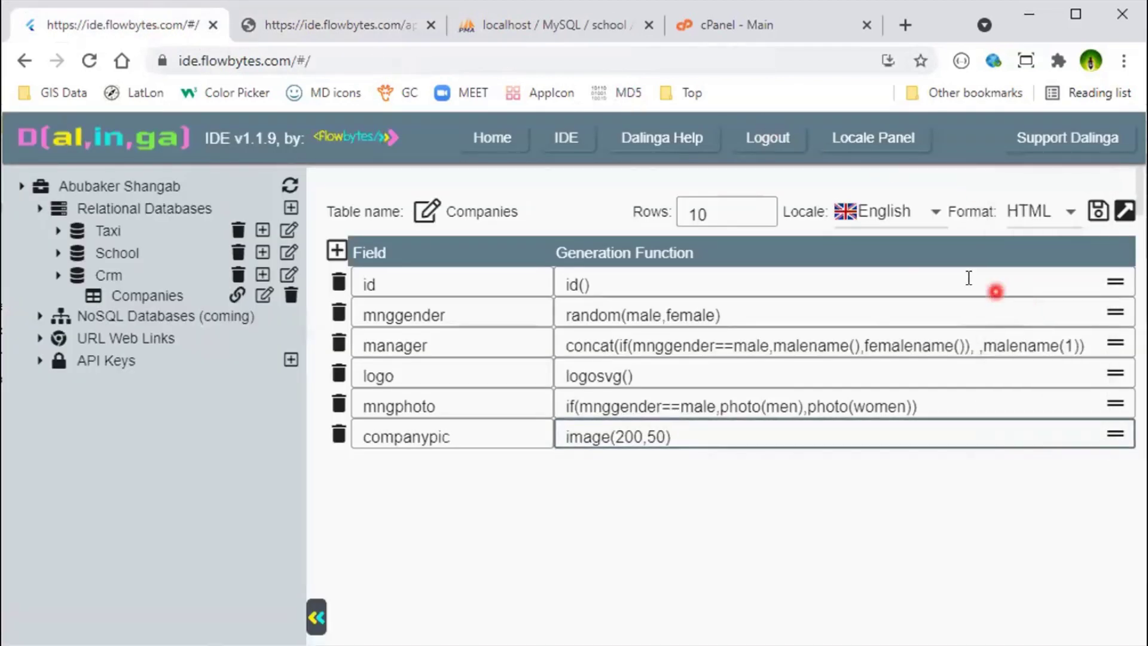
click(1100, 217)
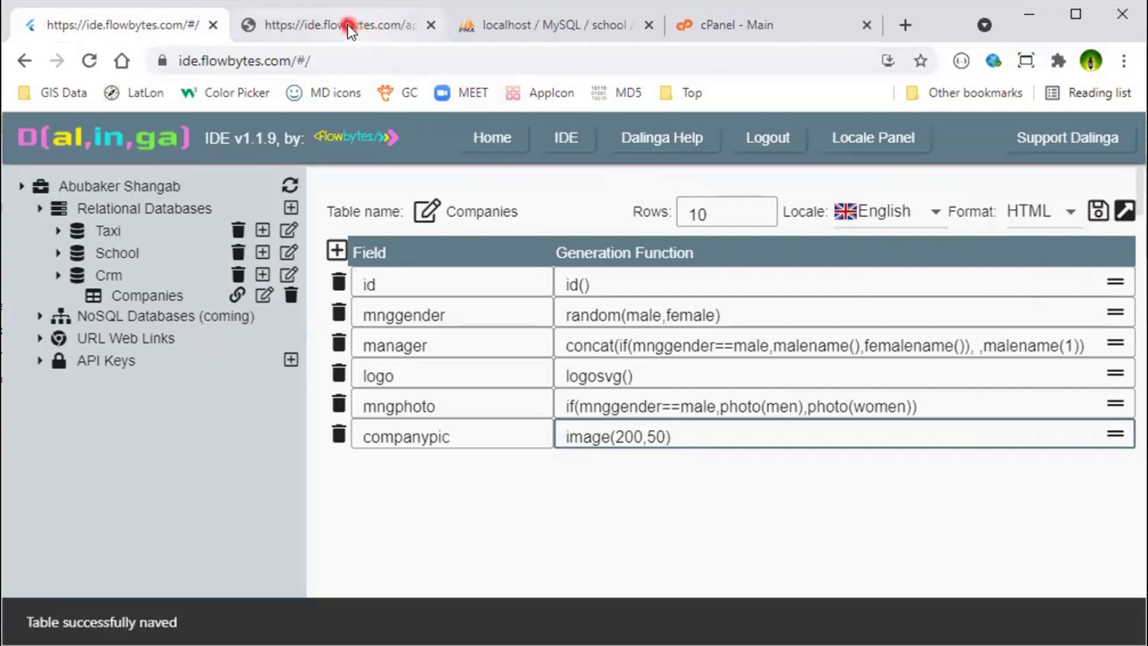
Step: Reload the generated page to check the HTML logos, photos and company pictures
click(330, 27)
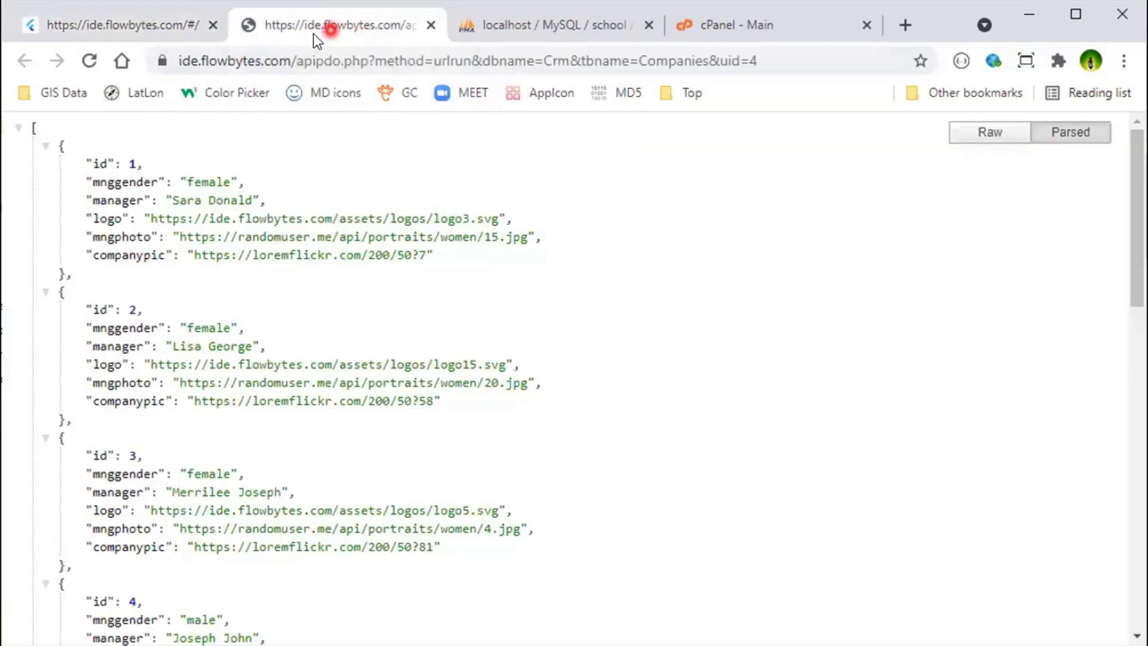
click(87, 61)
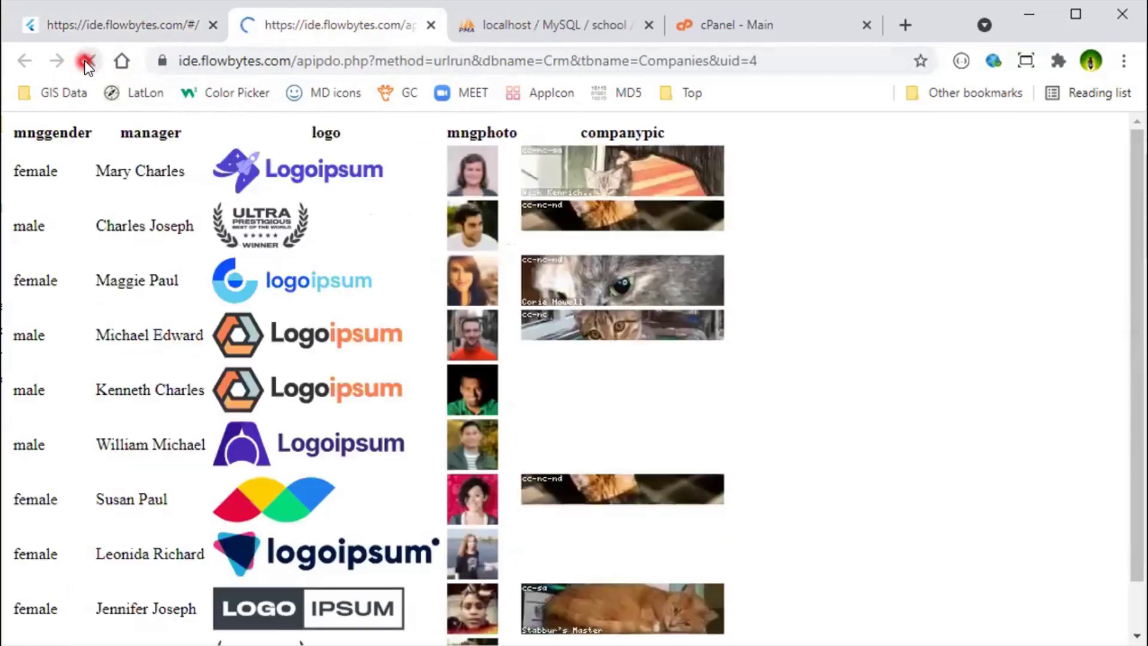
click(1069, 407)
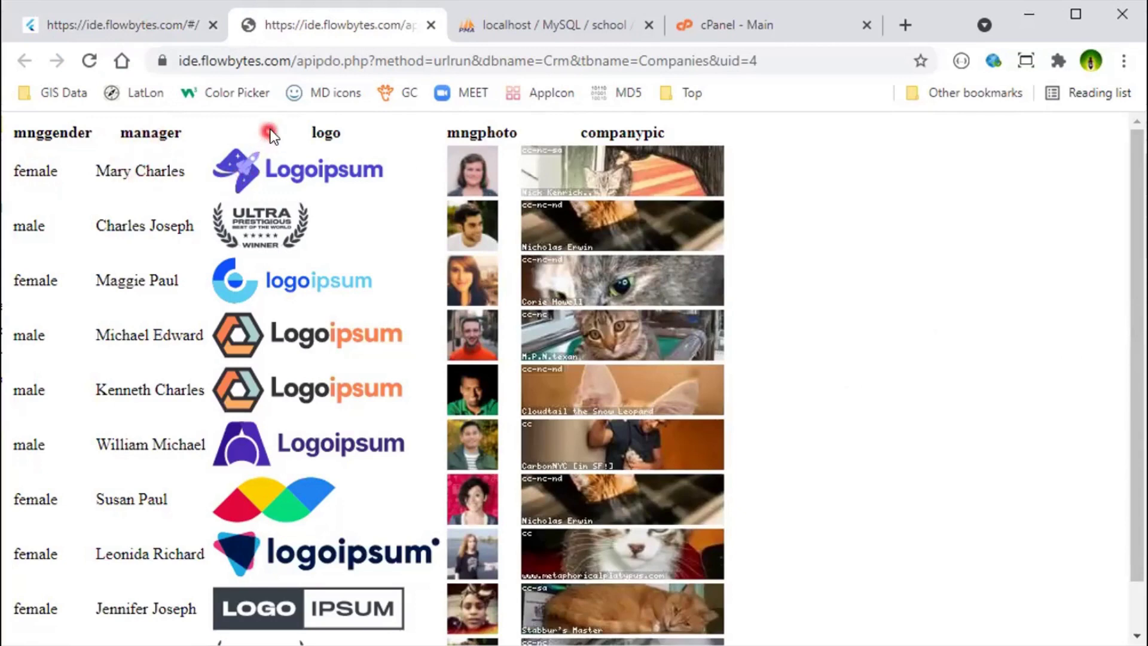
scroll(336, 494, down, 1)
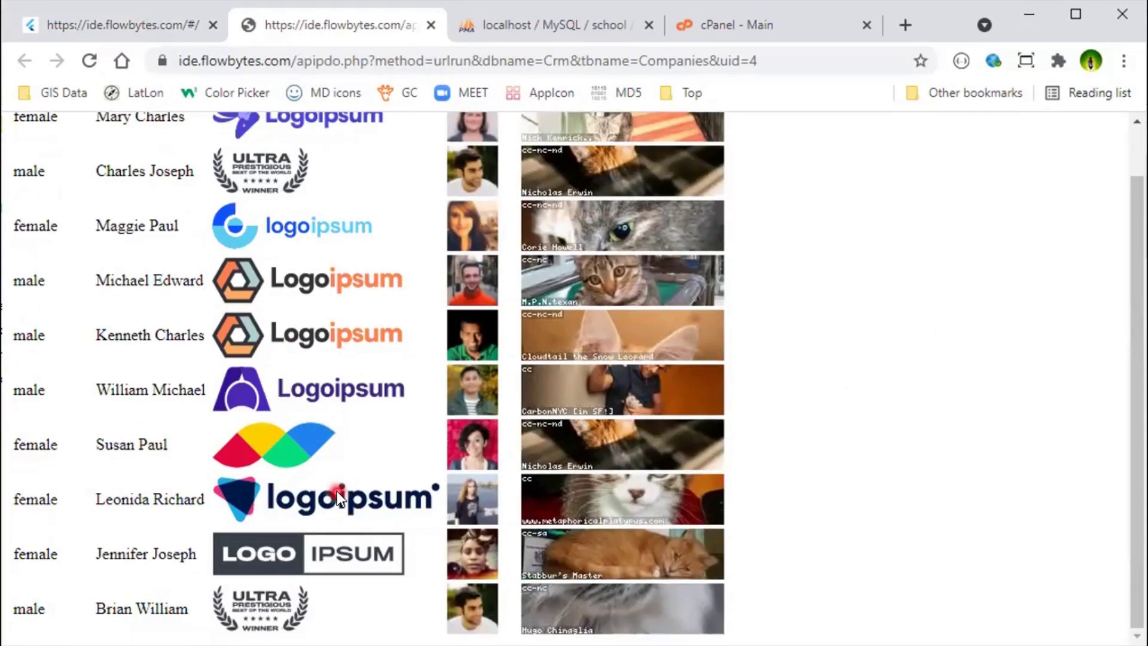
scroll(336, 490, up, 1)
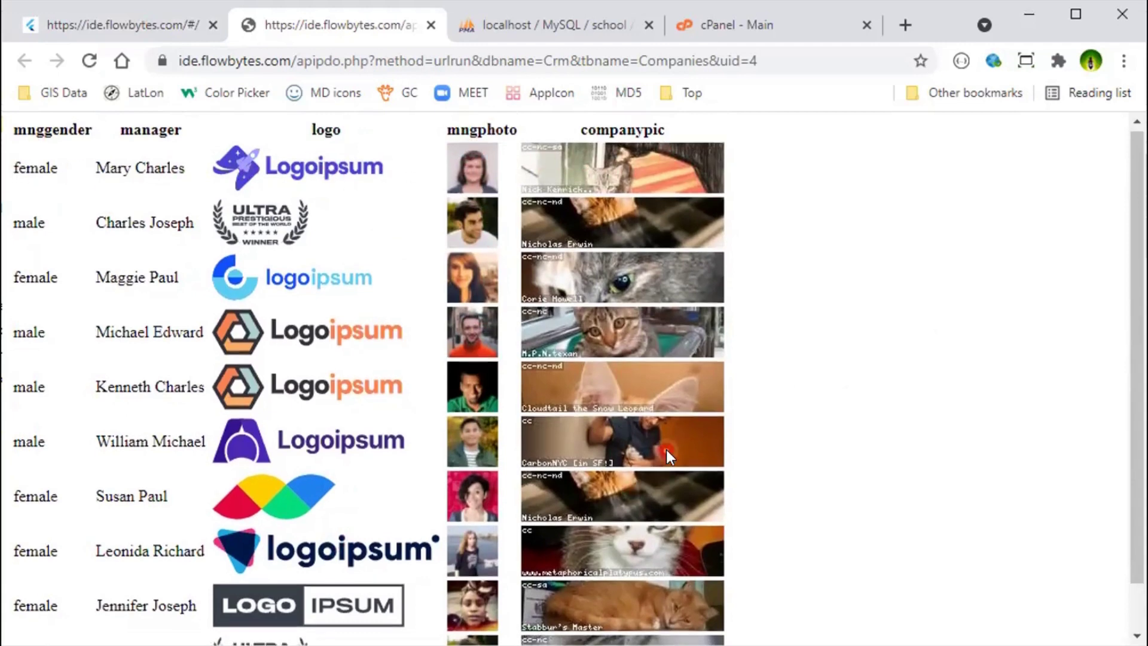
scroll(666, 449, down, 1)
scroll(666, 449, up, 1)
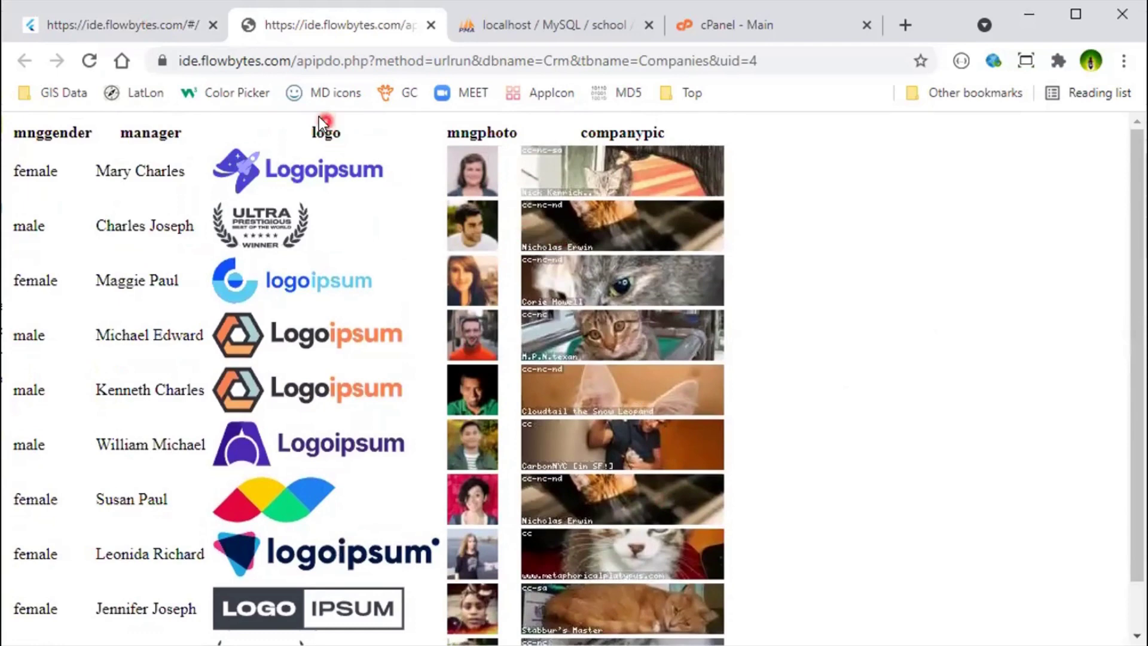
click(145, 28)
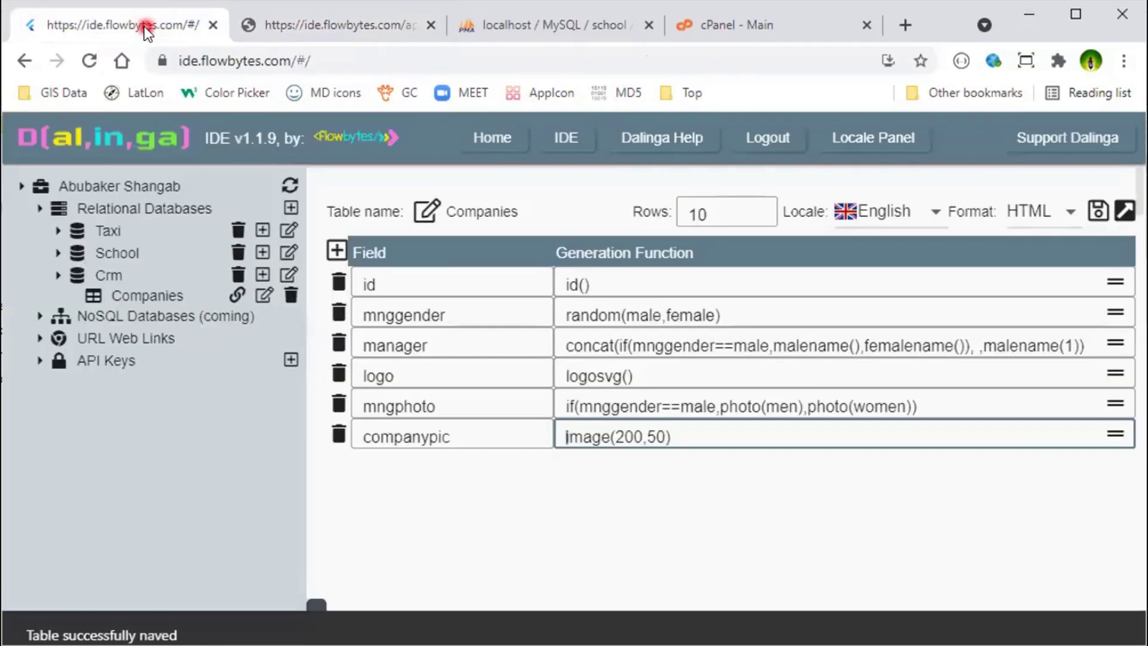
Step: Change the Companies output format to SQL and save the table
click(1064, 226)
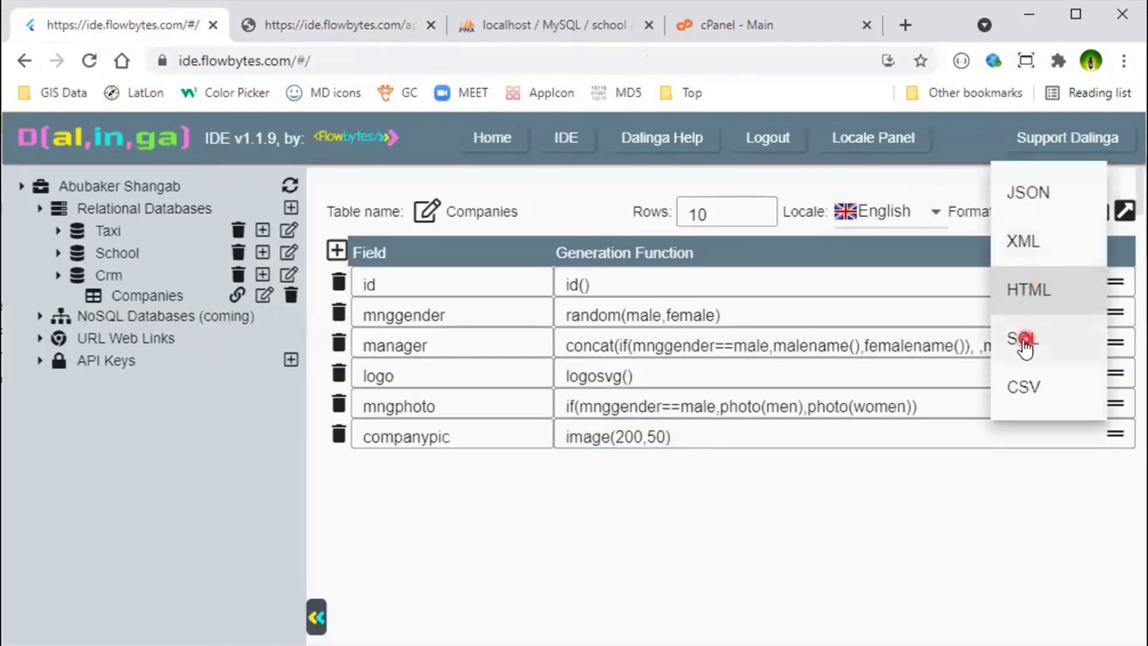
click(1026, 339)
click(1100, 210)
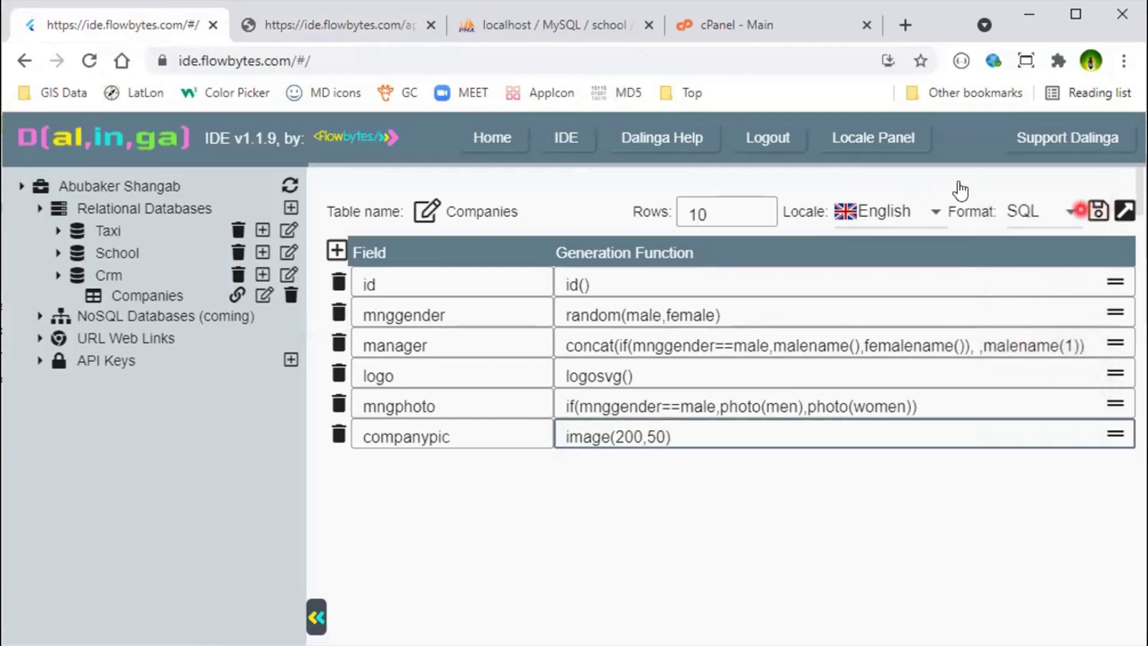
Step: Reload the generated output and select the whole SQL script of CREATE TABLE and INSERT statements
click(314, 30)
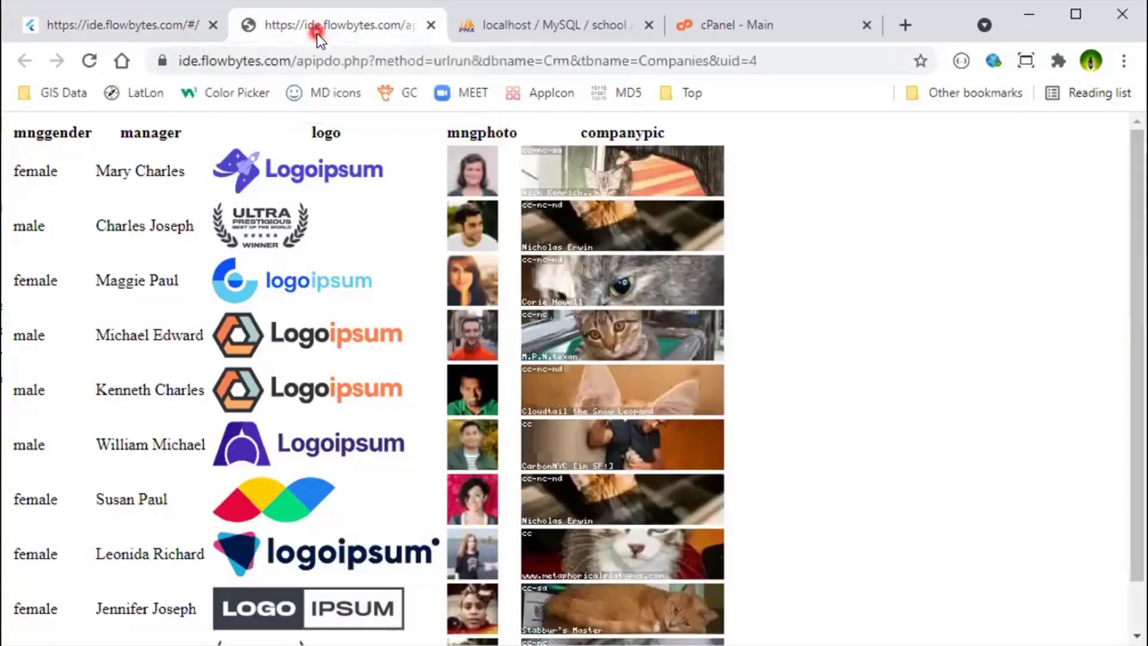
click(87, 60)
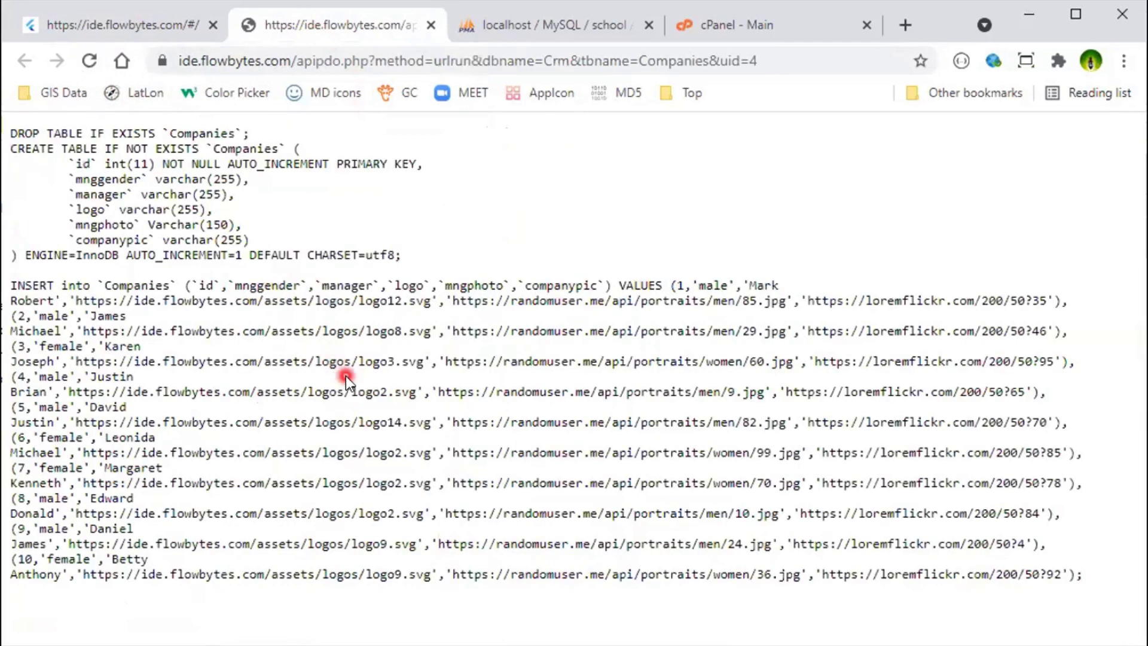
key(ctrl+a)
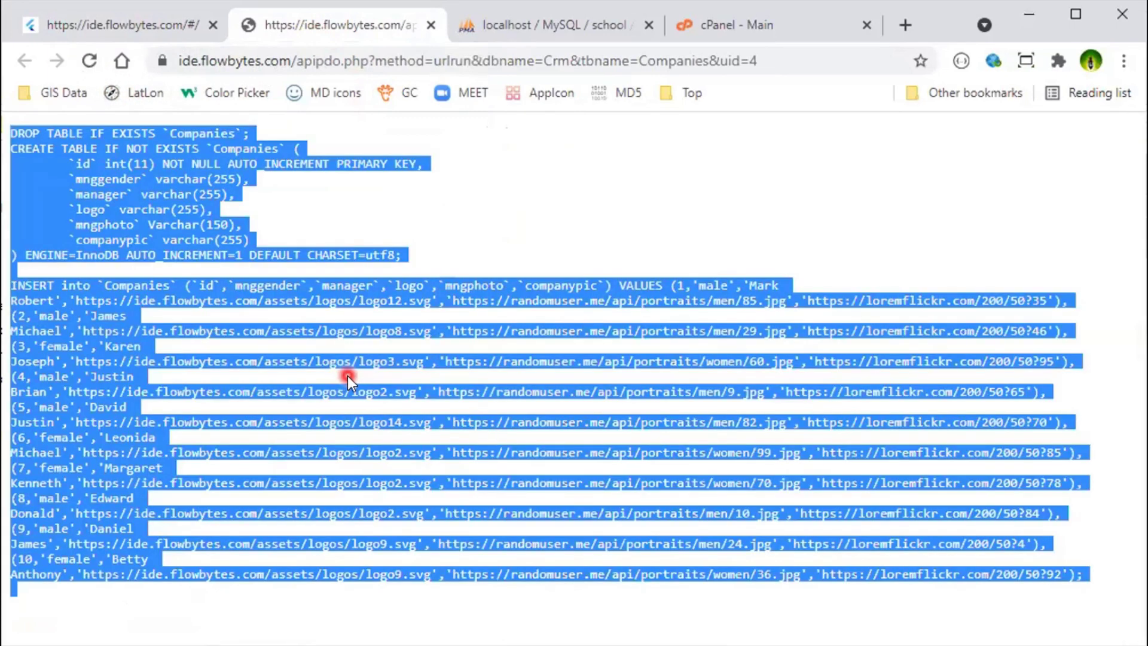
click(531, 26)
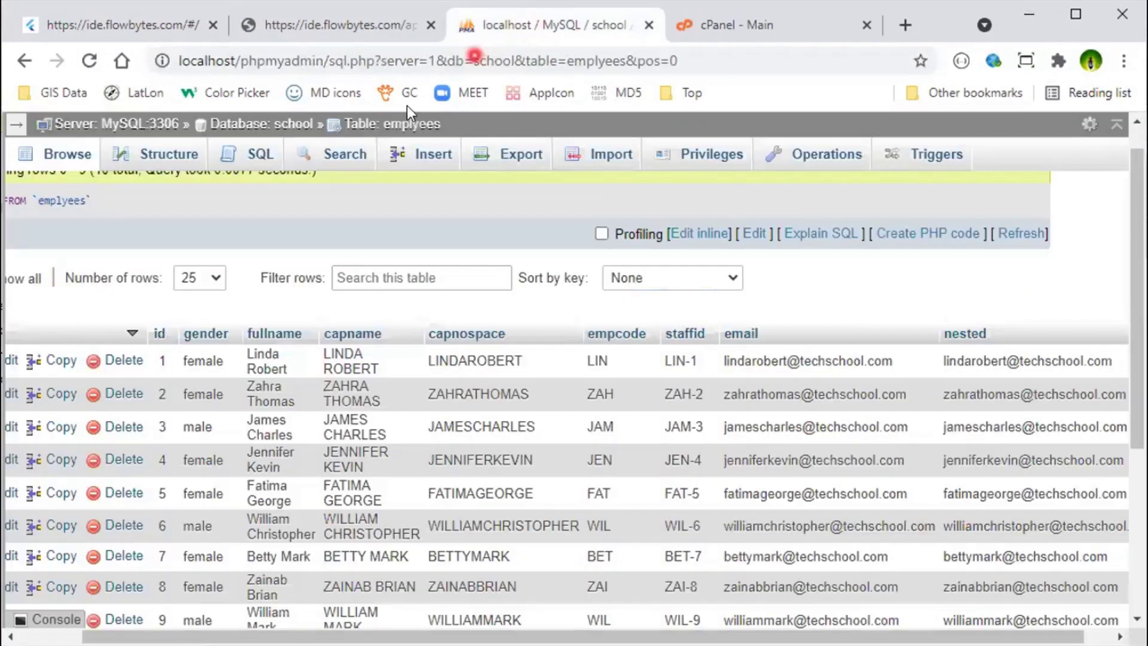
Step: Add a new database named 'crm' with utf8_general_ci collation
click(20, 124)
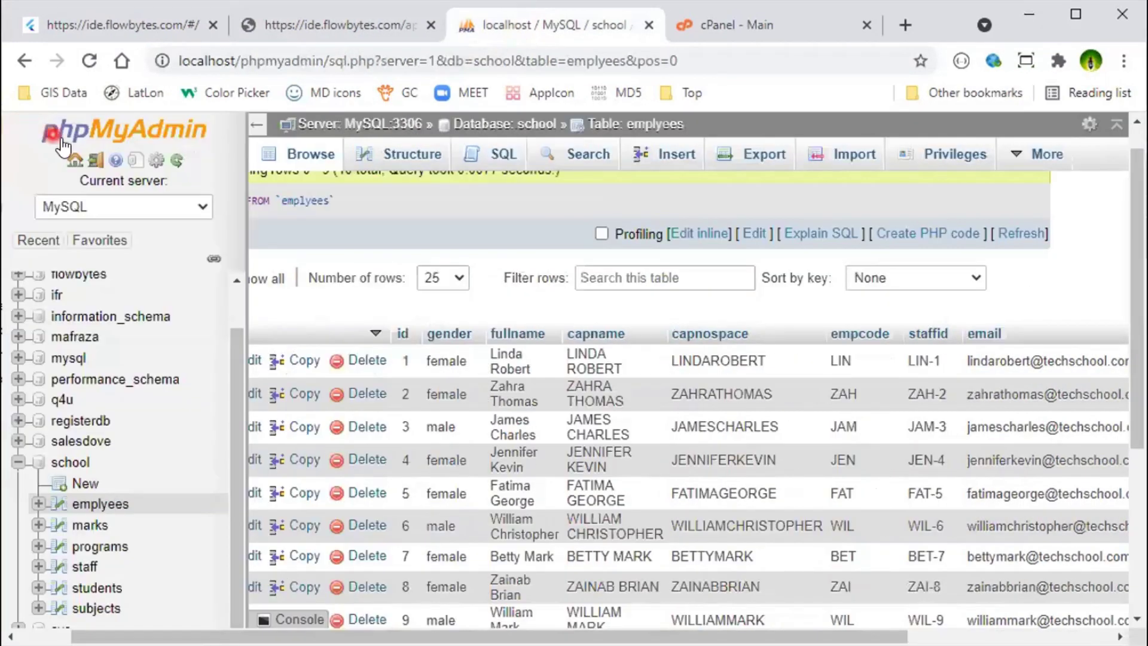
click(18, 462)
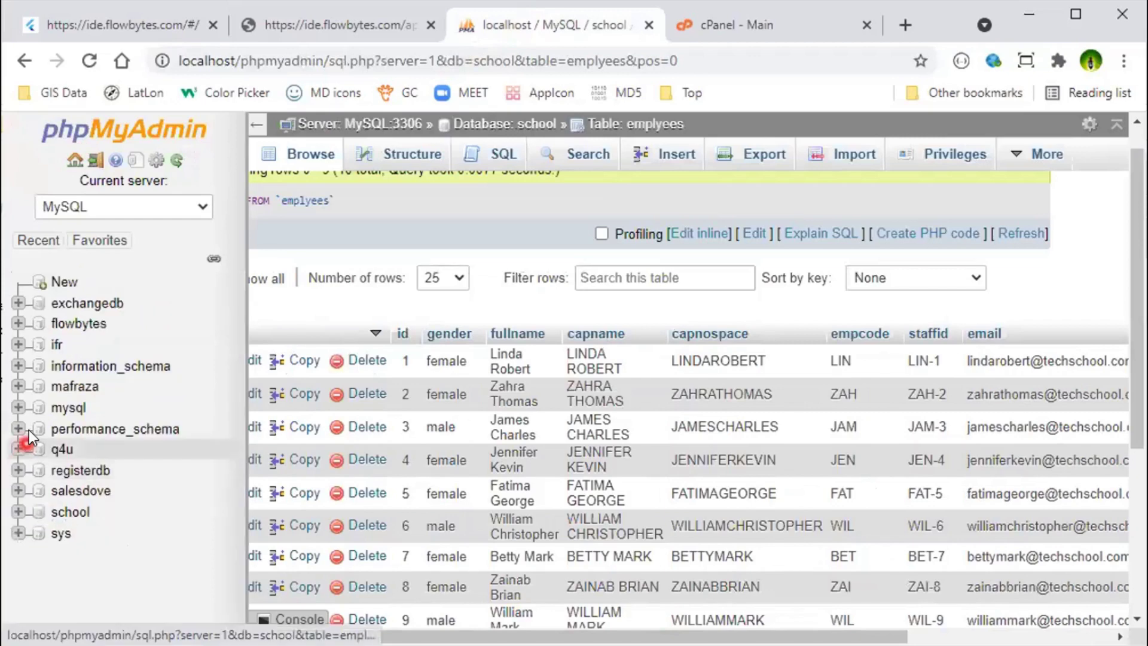
click(58, 282)
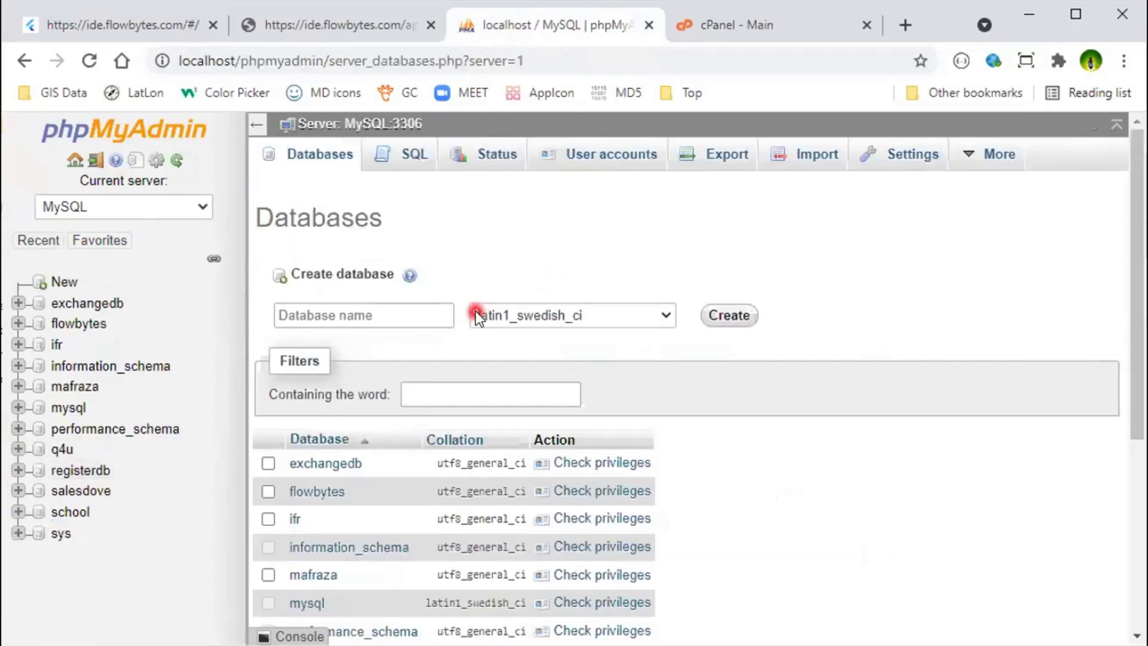
click(400, 316)
text(crm)
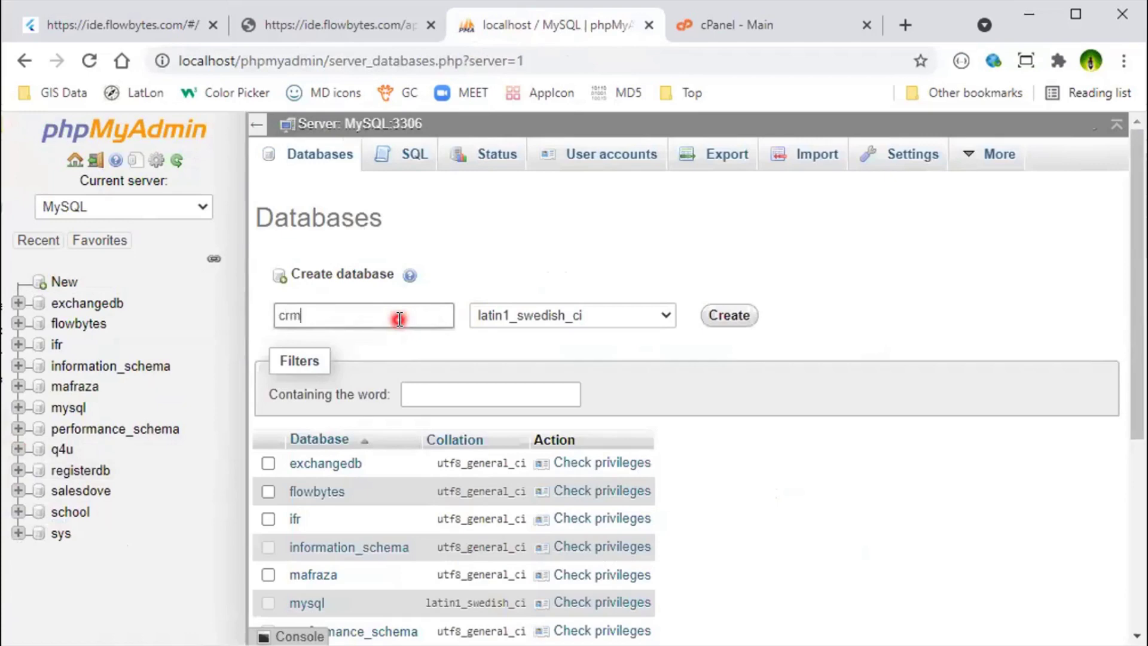
click(579, 314)
scroll(606, 387, down, 5)
scroll(607, 389, down, 15)
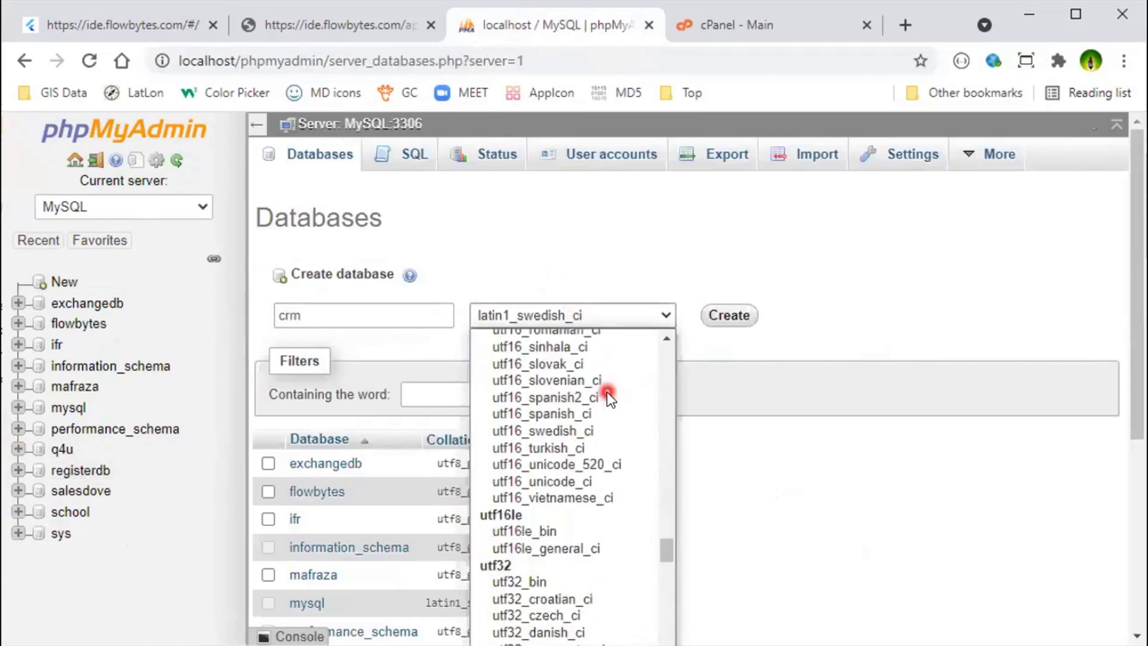
scroll(607, 396, down, 4)
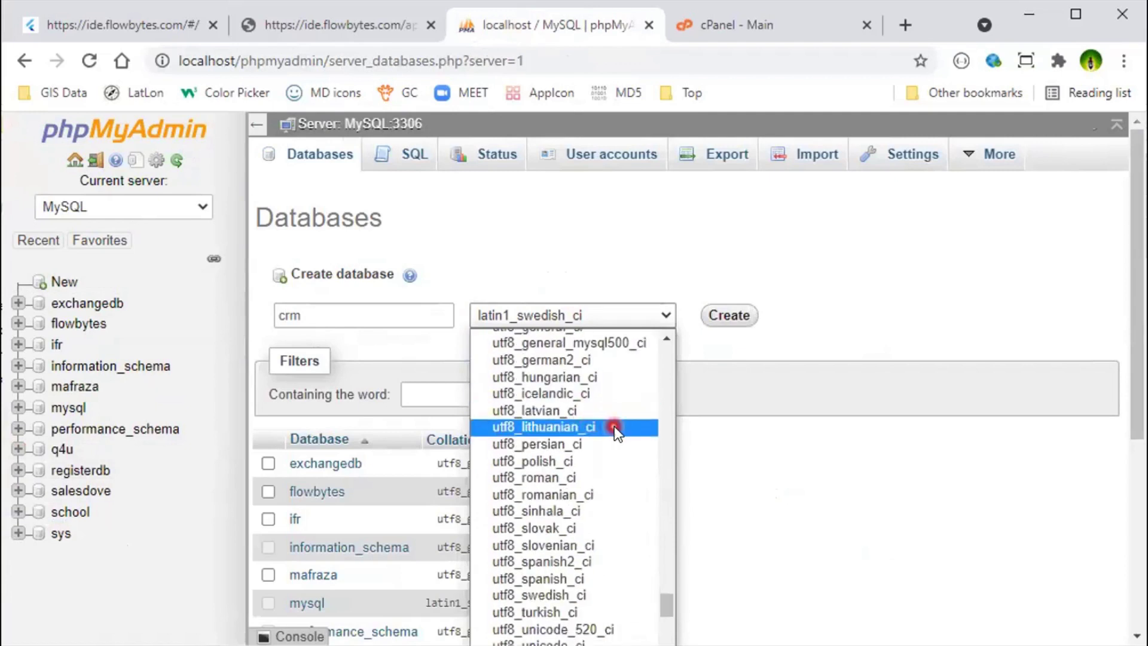
scroll(616, 427, up, 3)
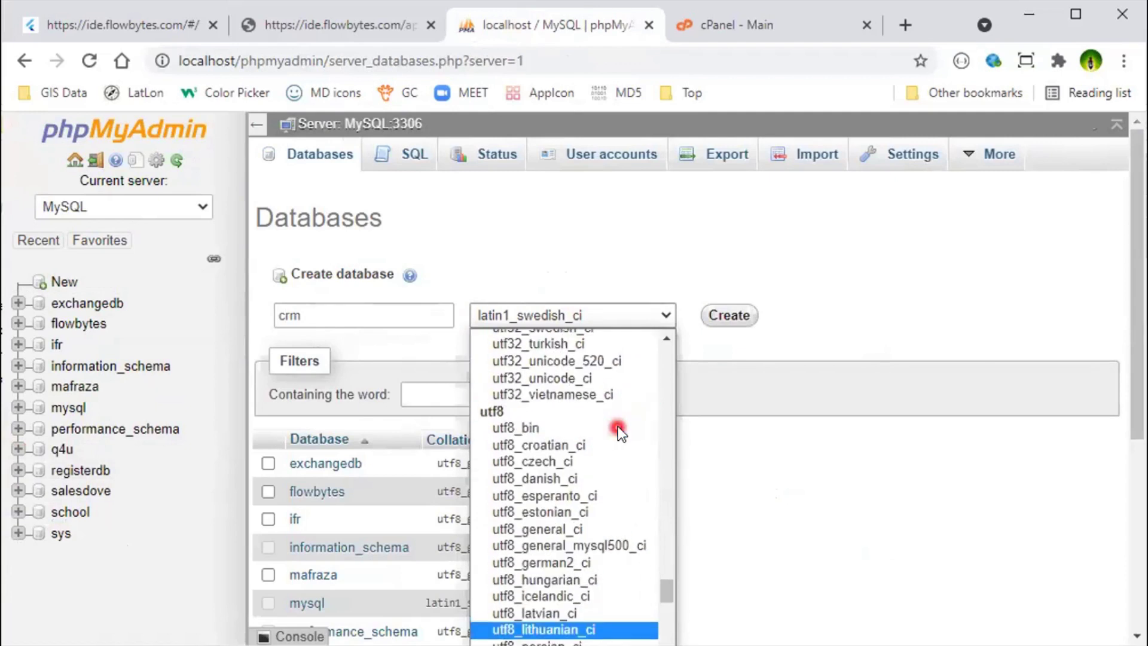
click(572, 530)
click(740, 317)
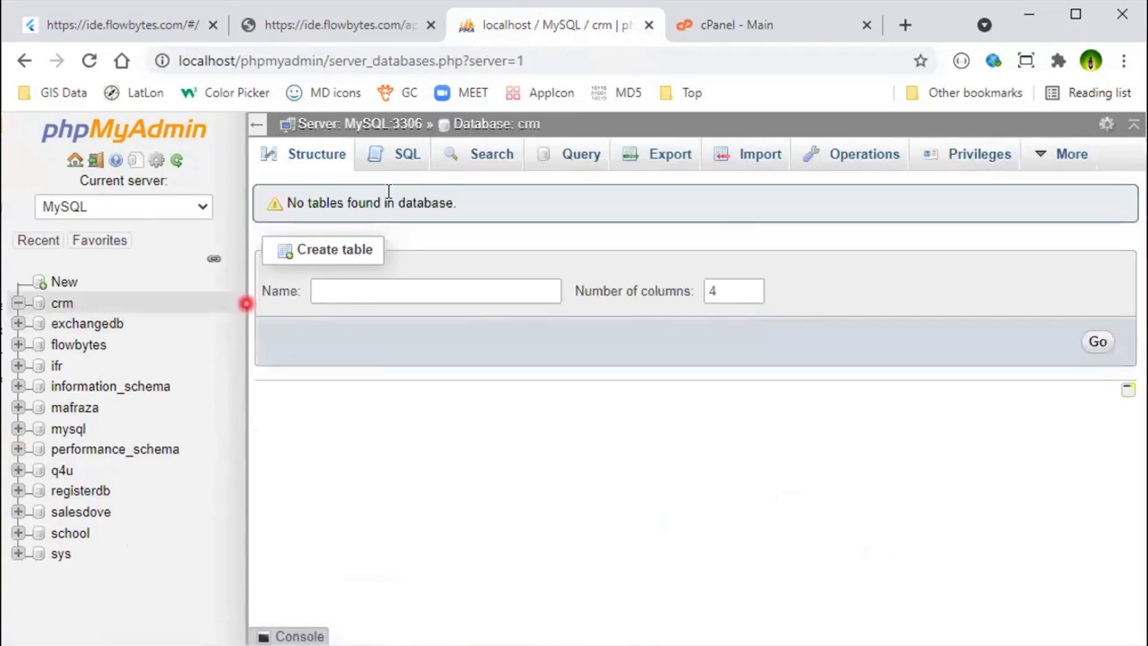
Step: Paste the copied SQL script into crm's query editor and run it, confirming the drop statements
click(405, 156)
click(440, 269)
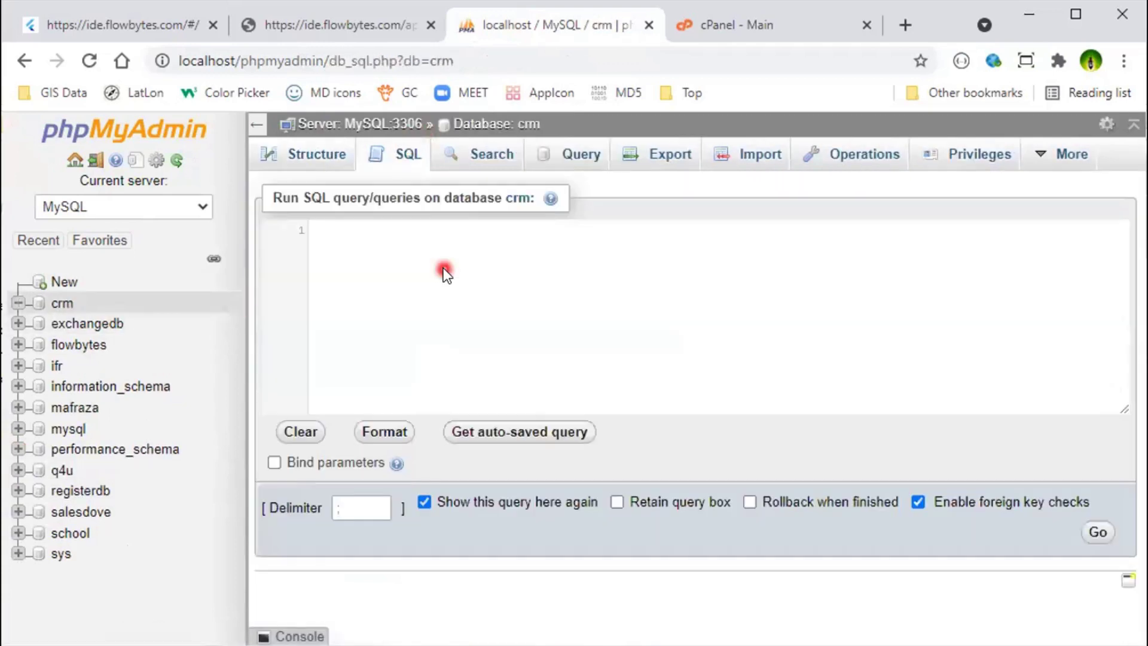
key(ctrl+v)
click(1097, 531)
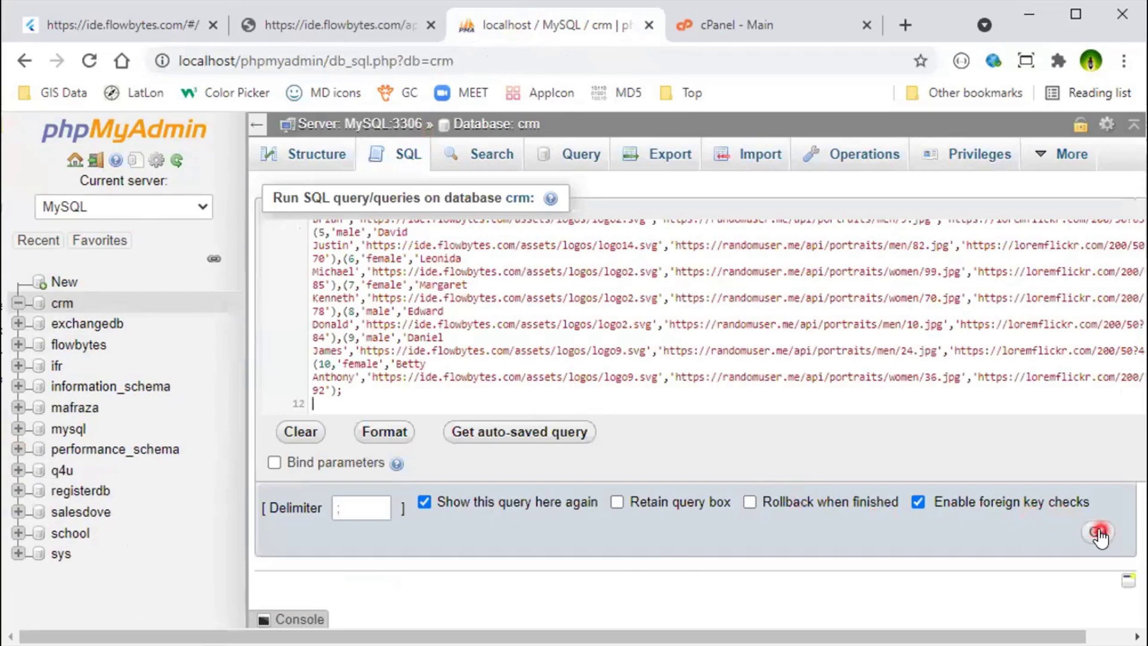
click(655, 239)
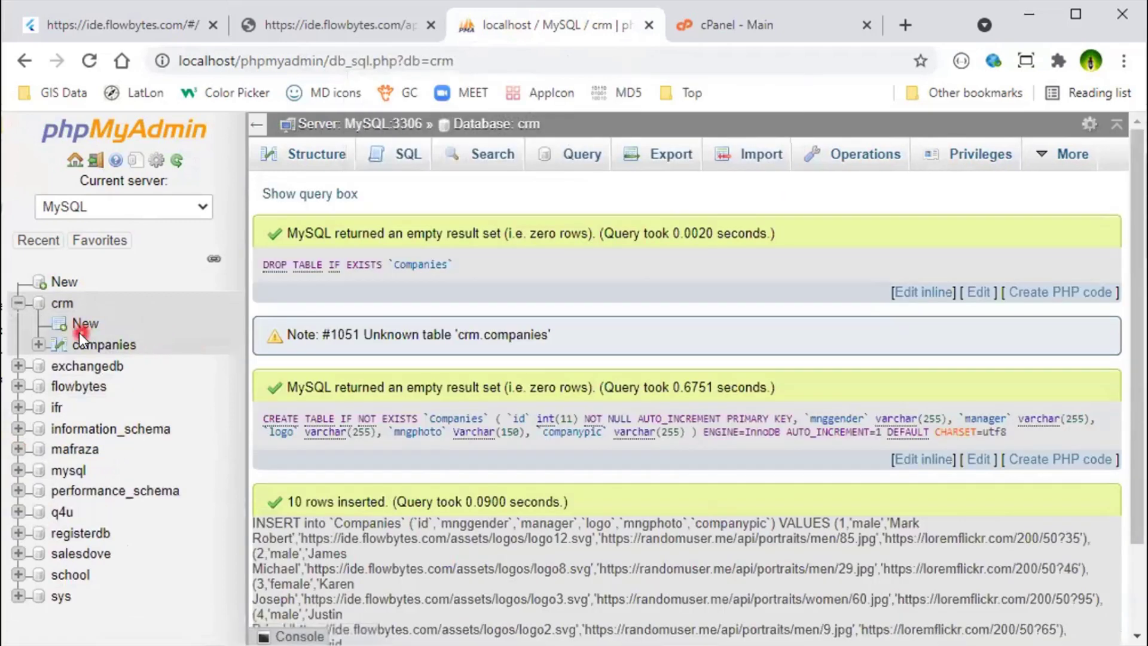
Step: Browse the new companies table's 10 rows with the navigation panel hidden
click(102, 345)
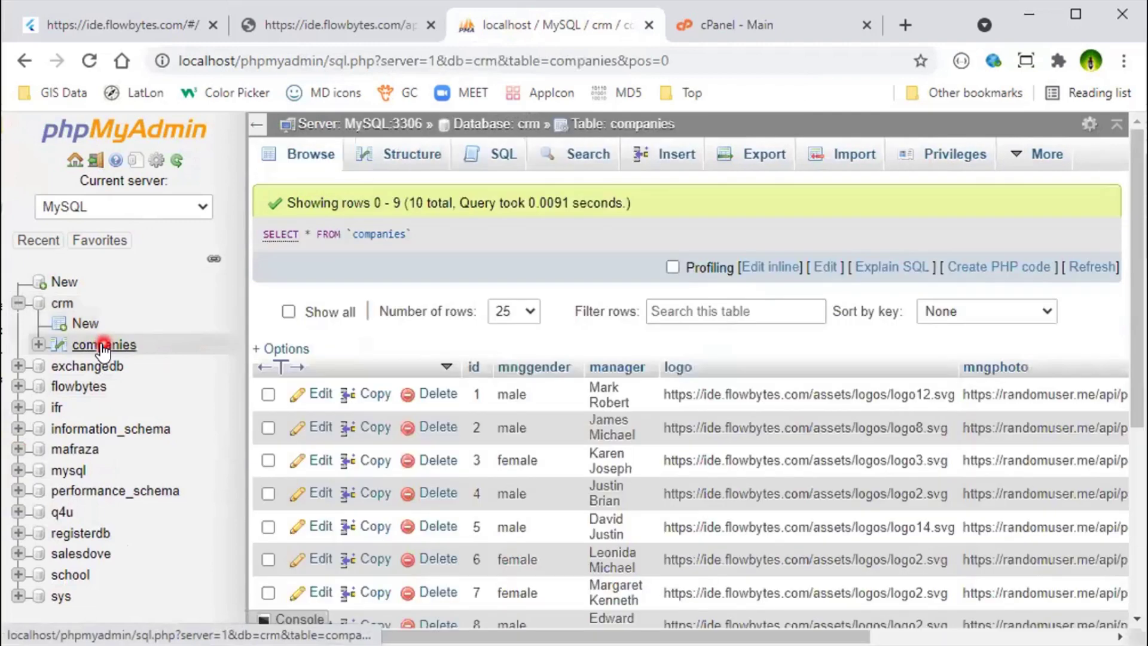
click(258, 124)
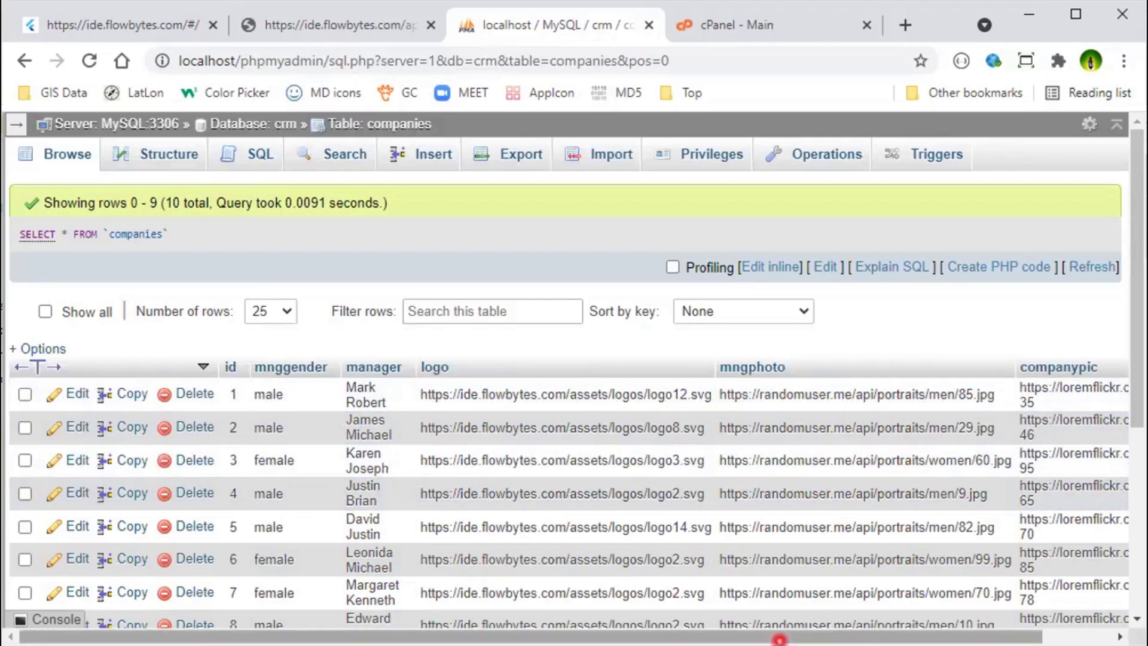
drag(779, 639, 849, 639)
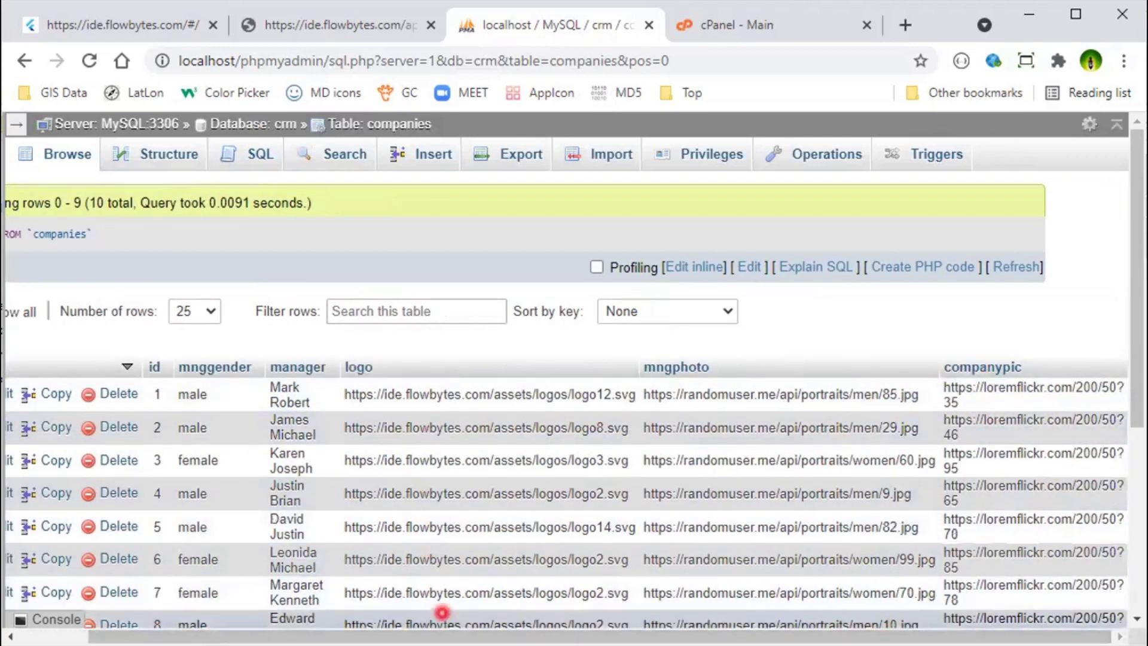
drag(440, 638, 160, 637)
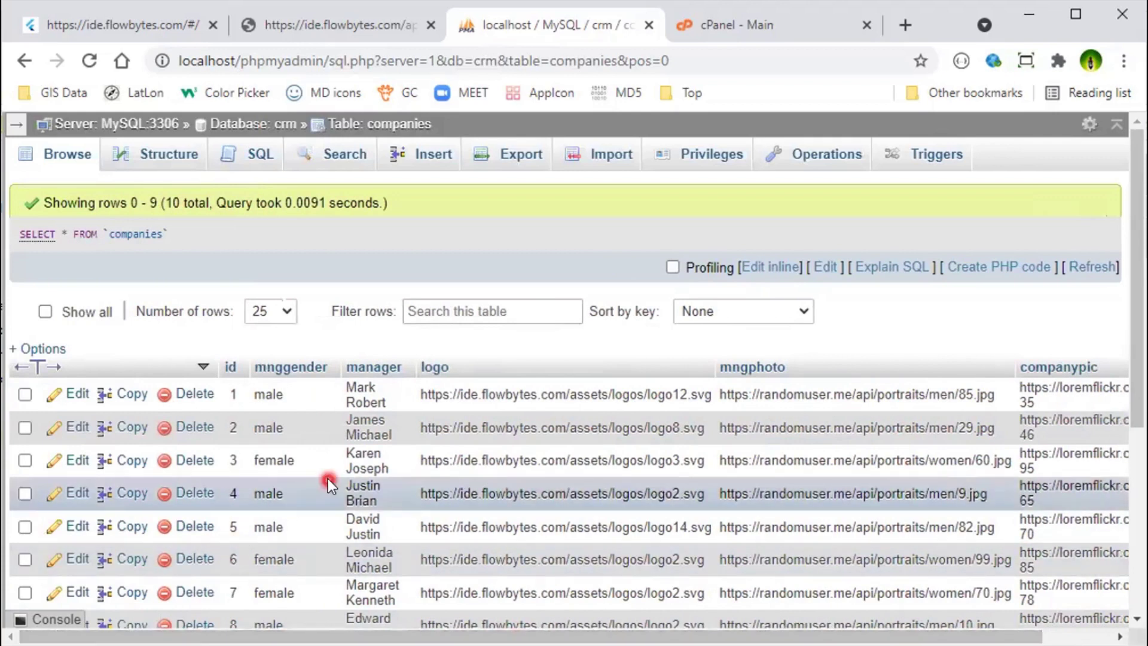